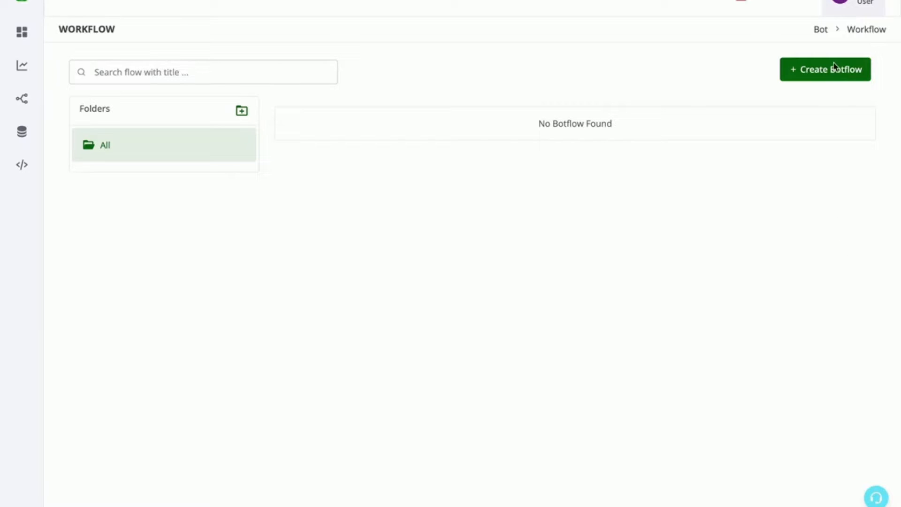
# Create a new botflow that starts with a WhatsApp Chat Bot using the Hot Keywords trigger
pyautogui.click(834, 67)
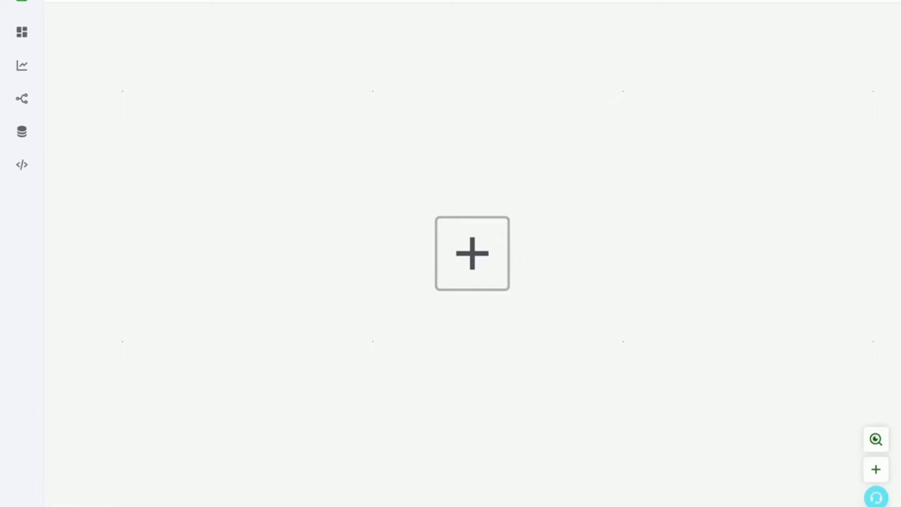
pyautogui.click(458, 247)
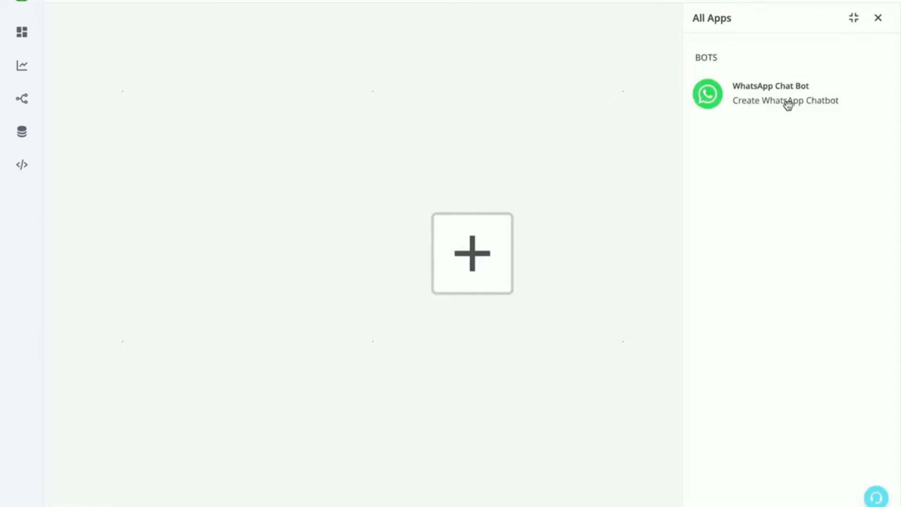
pyautogui.click(787, 103)
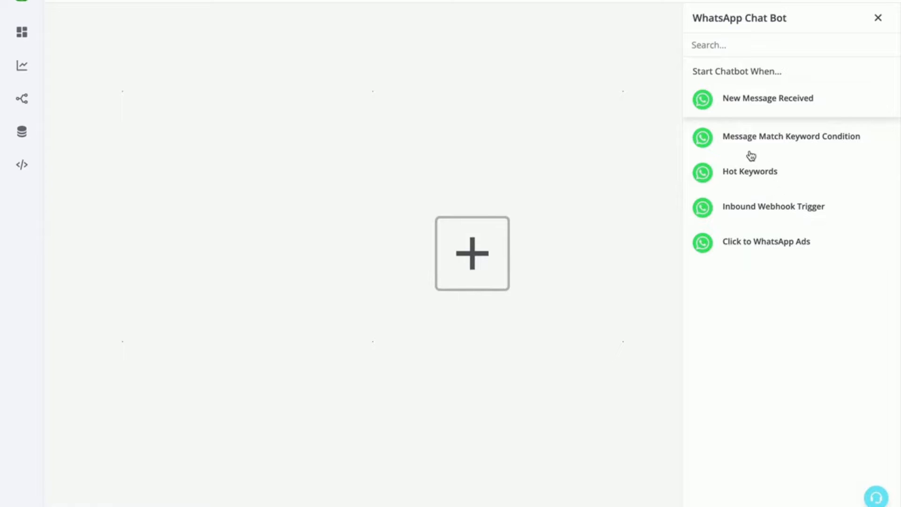
pyautogui.click(752, 174)
# Set the trigger to Channel #1 with the condition that the incoming message is "basic", and save it
pyautogui.click(755, 121)
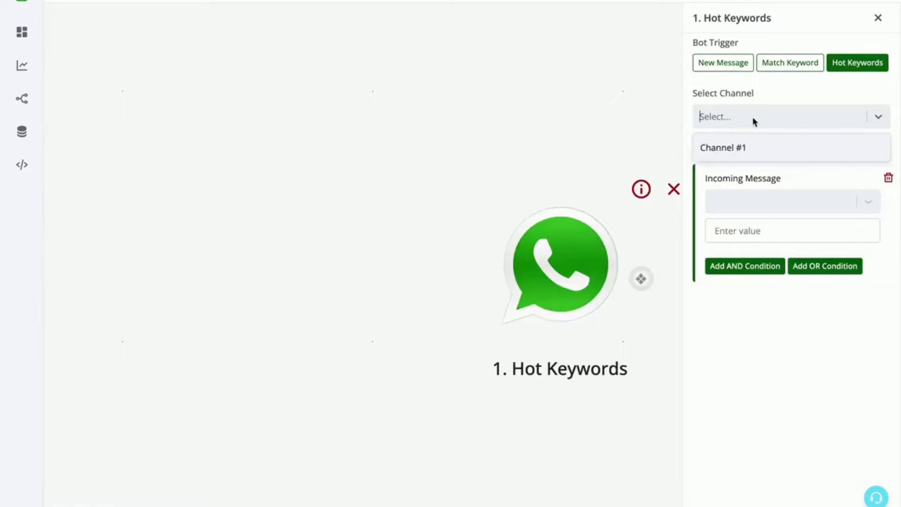
pyautogui.click(748, 147)
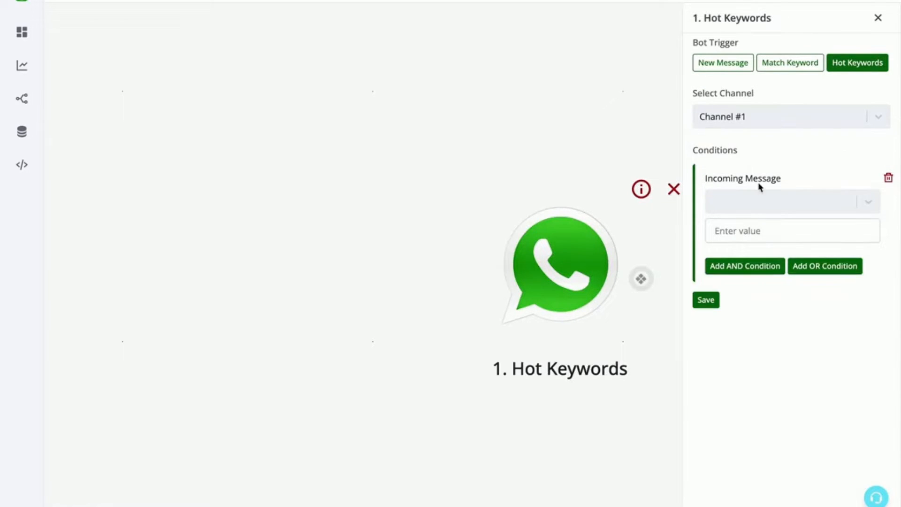
pyautogui.click(764, 201)
pyautogui.scroll(-3, 765, 271)
pyautogui.scroll(-2, 765, 273)
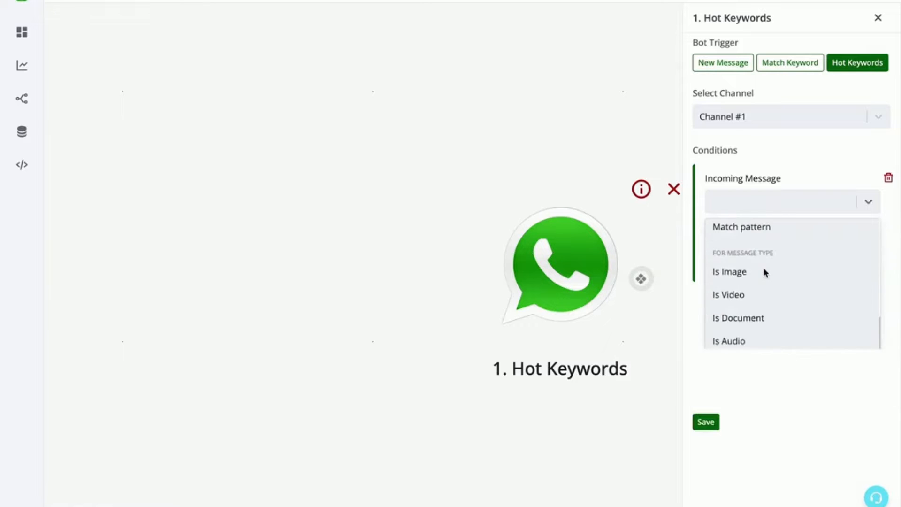
pyautogui.scroll(5, 765, 272)
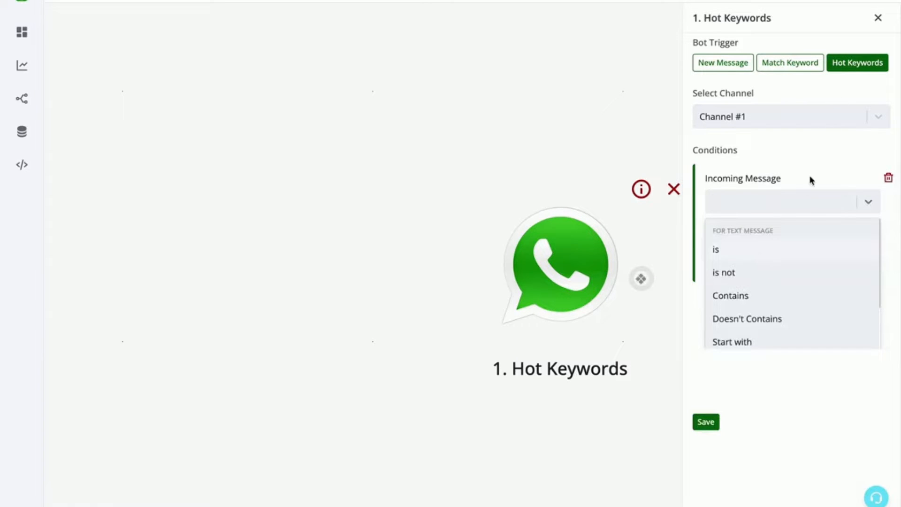
pyautogui.click(768, 258)
pyautogui.click(761, 230)
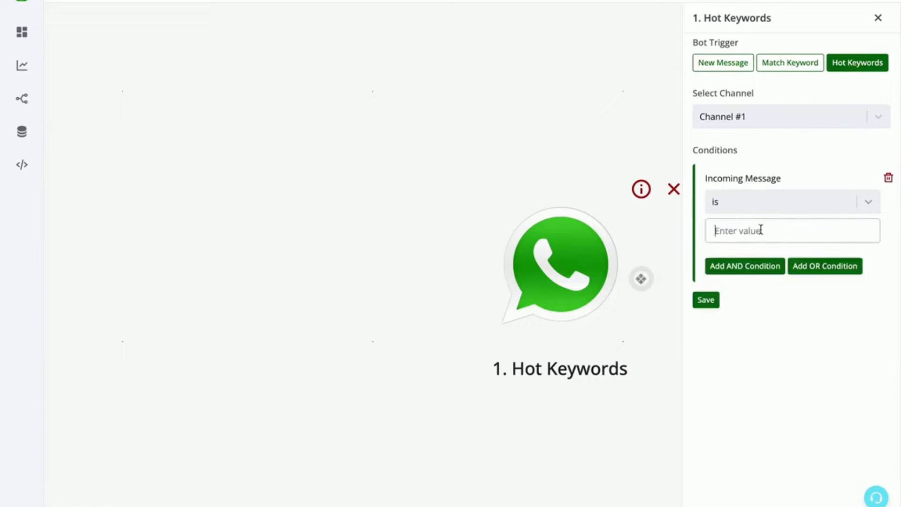
pyautogui.write('basic')
pyautogui.click(715, 299)
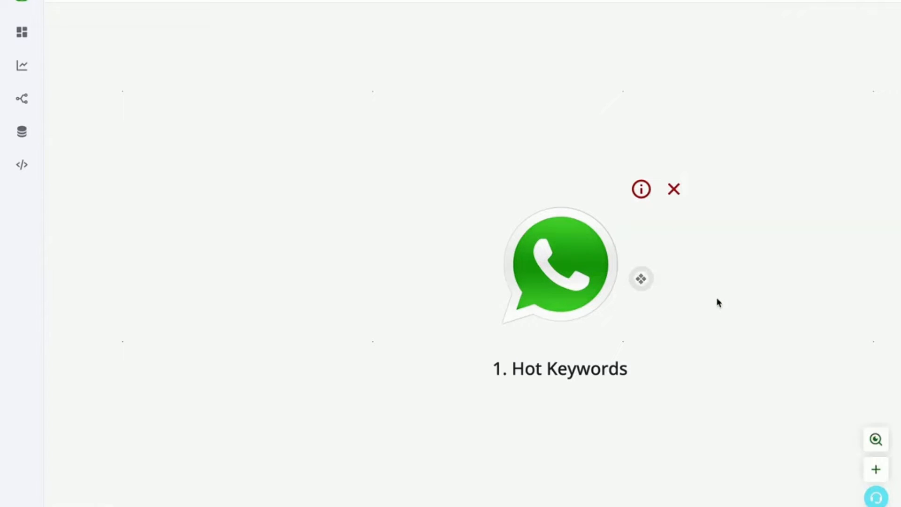
# Add a Send Message action of the Text Message type after the Hot Keywords trigger
pyautogui.click(641, 280)
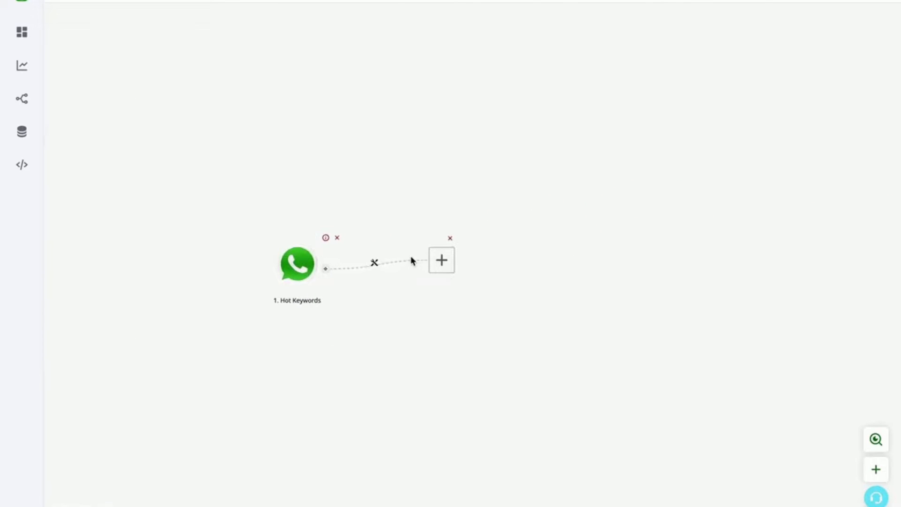
pyautogui.click(444, 262)
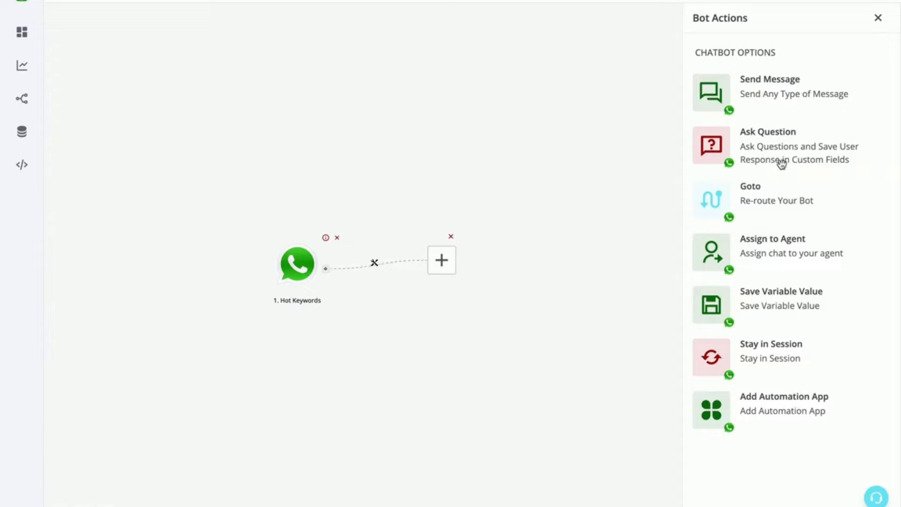
pyautogui.click(780, 93)
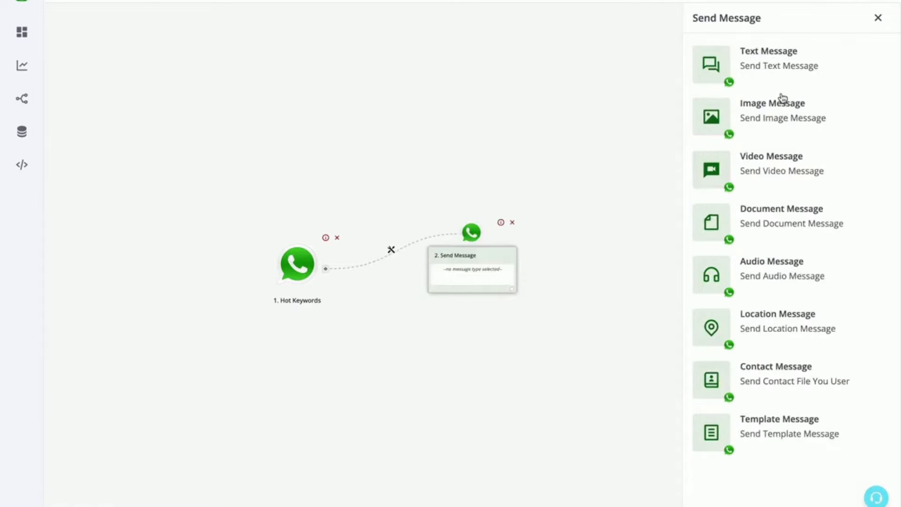
pyautogui.click(770, 71)
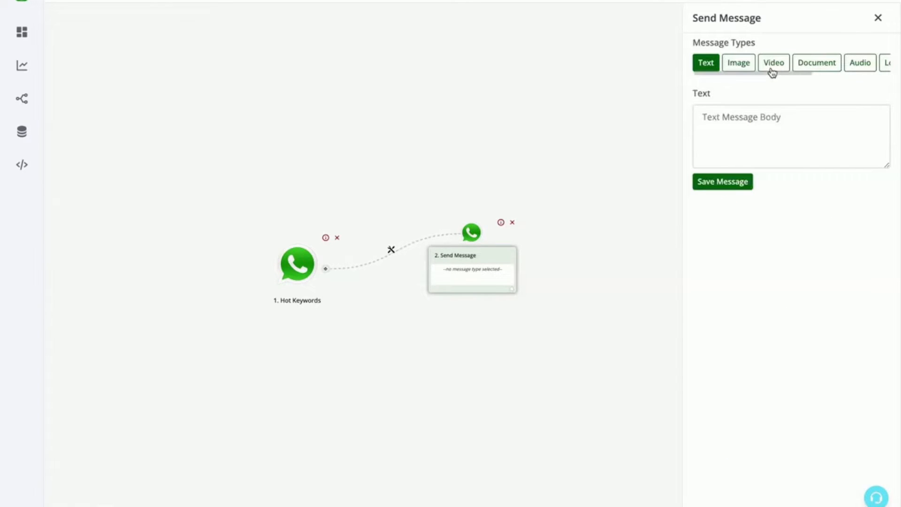
# Write the text message "Hello {{name}}, Welcome to our bot" using the name custom field, and save it
pyautogui.click(777, 115)
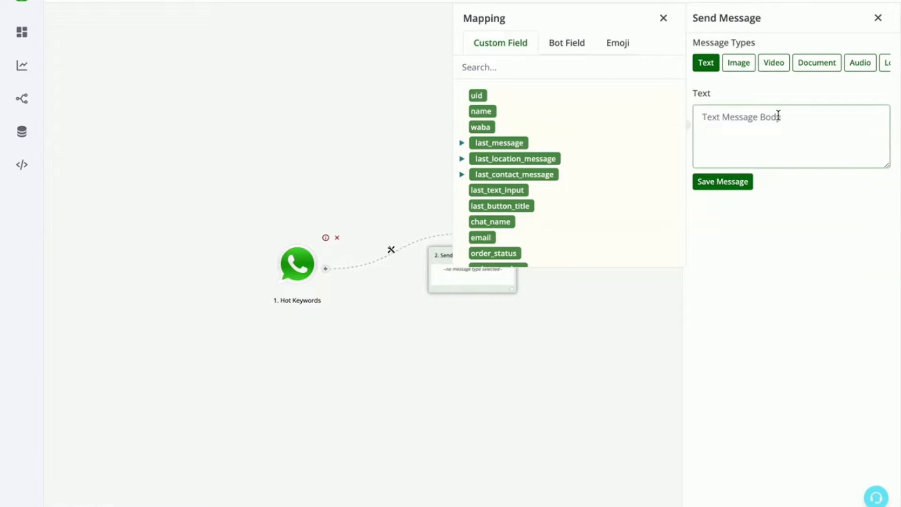
pyautogui.write('Hello')
pyautogui.click(481, 112)
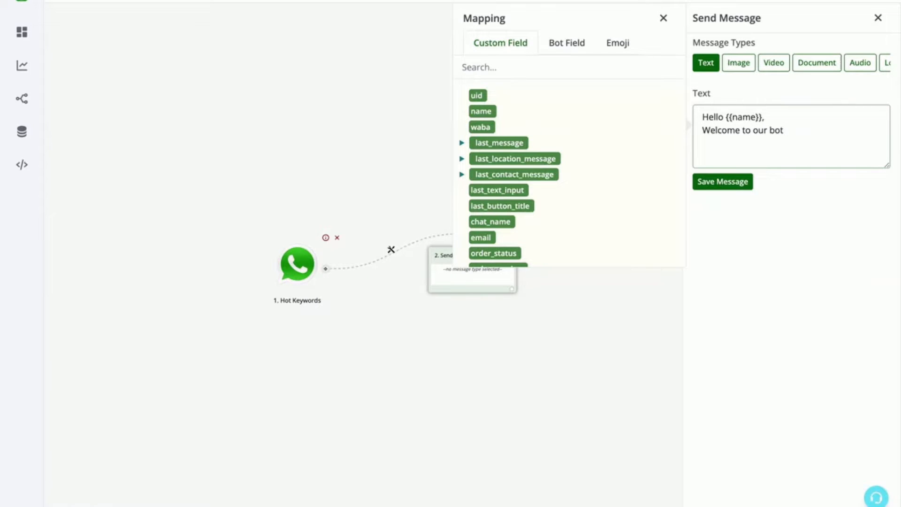
pyautogui.click(740, 182)
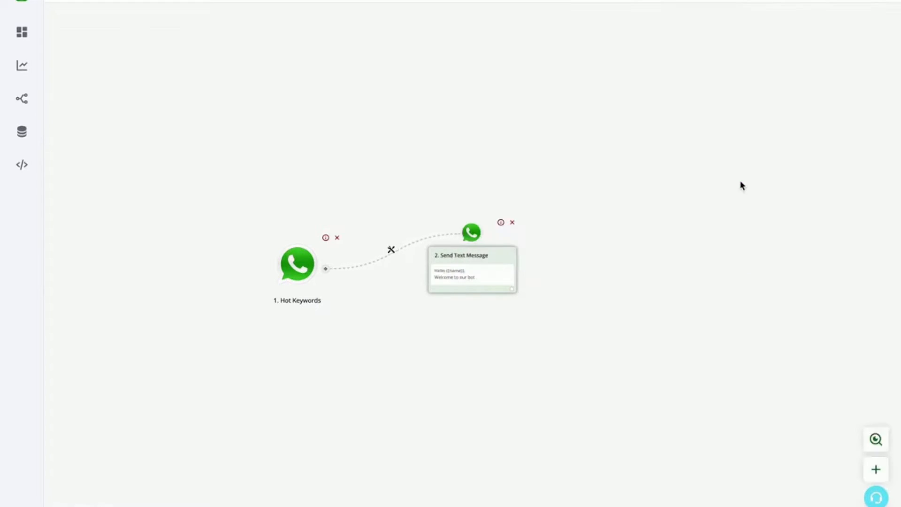
# Add an Ask Question action of the Interactive Message type after the welcome text message
pyautogui.click(511, 288)
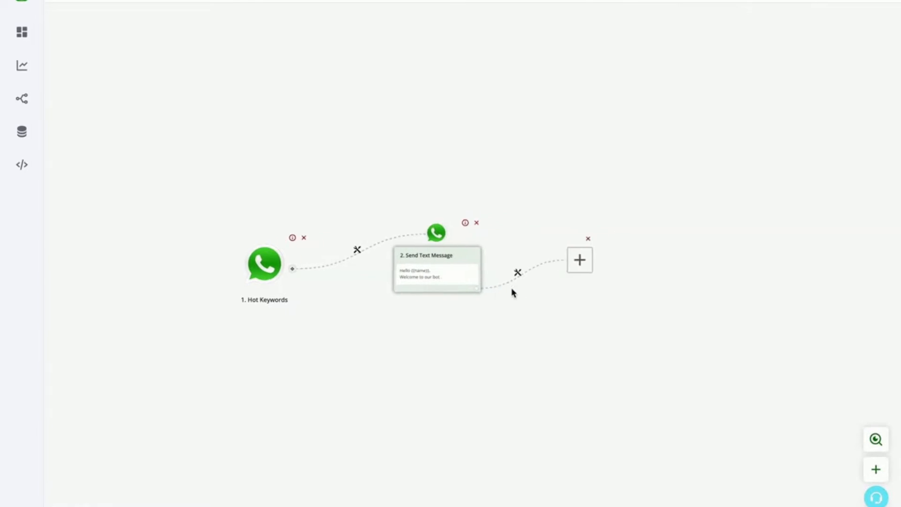
pyautogui.click(443, 258)
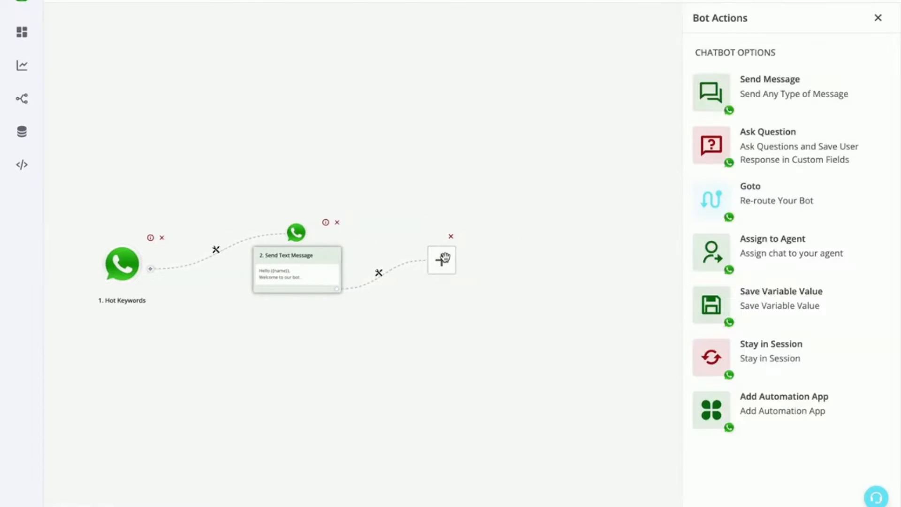
pyautogui.click(762, 147)
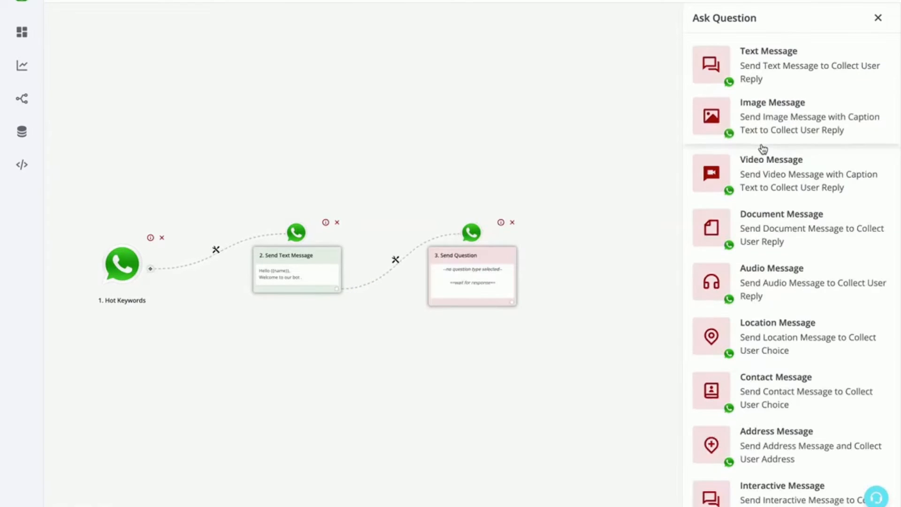
pyautogui.click(762, 501)
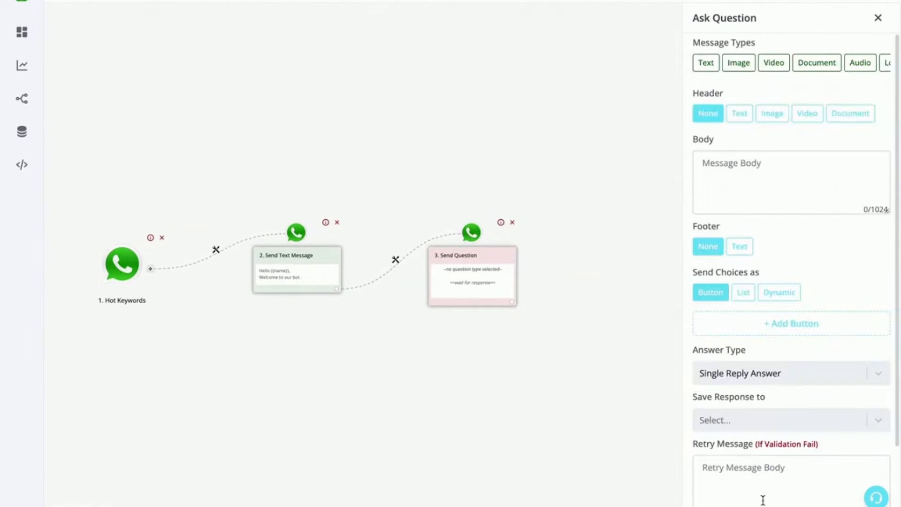
# Enter "What would you like to do next ?" as the body of the question
pyautogui.click(766, 164)
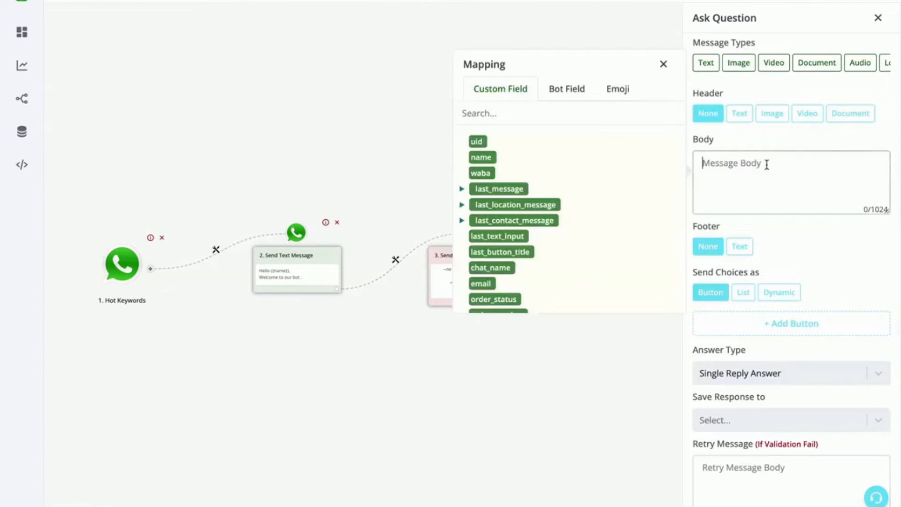
pyautogui.write('Whatswould you like to do next ?')
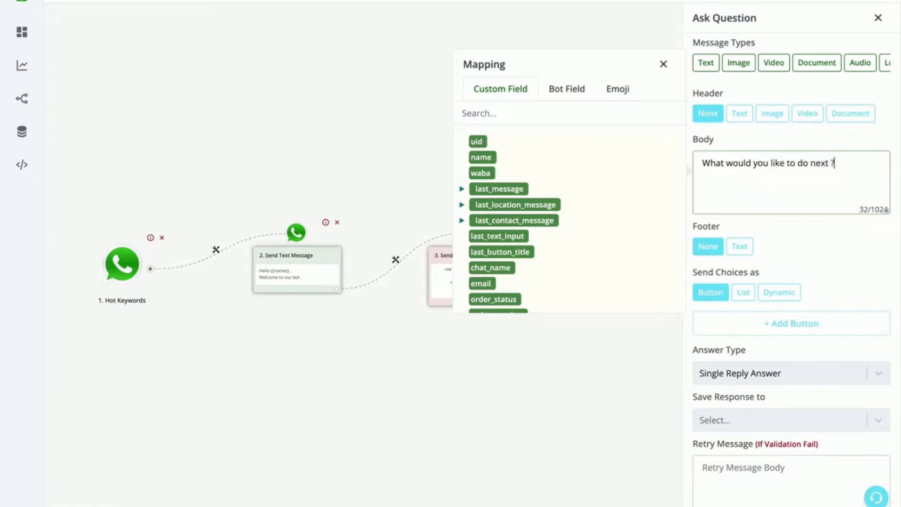
# Add two answer buttons to the question and label the first one "Contact Sales Team"
pyautogui.click(759, 324)
pyautogui.click(763, 350)
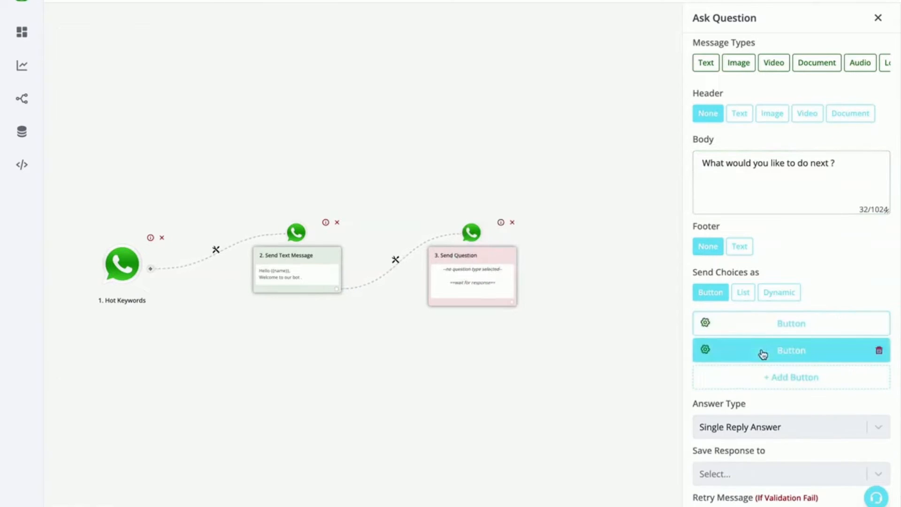
pyautogui.click(776, 330)
pyautogui.click(543, 332)
pyautogui.doubleClick(543, 332)
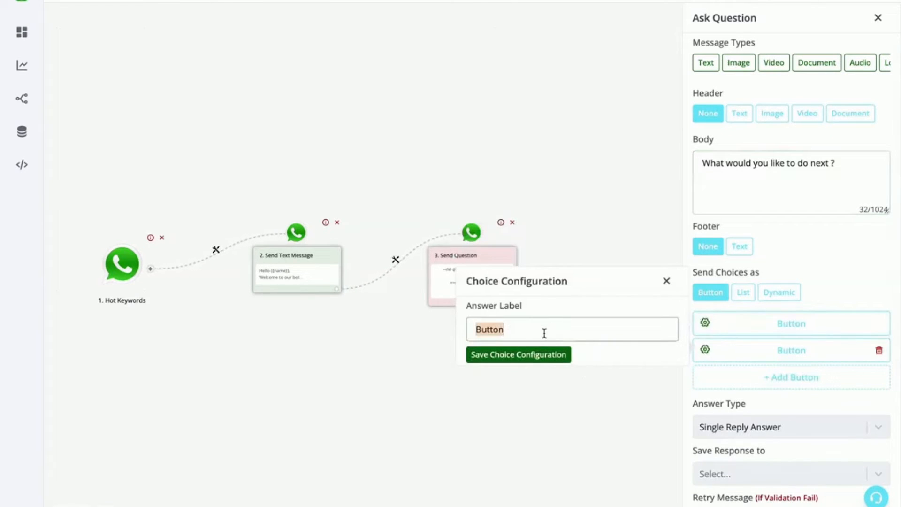
pyautogui.write('Contact Sales Team')
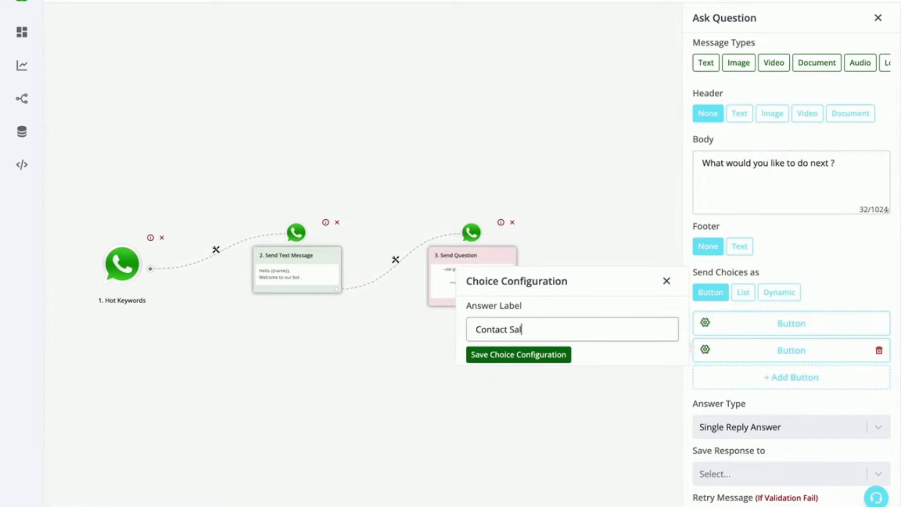
pyautogui.click(489, 354)
# Label the second answer button "Contact Support Team" and save its choice configuration
pyautogui.click(740, 356)
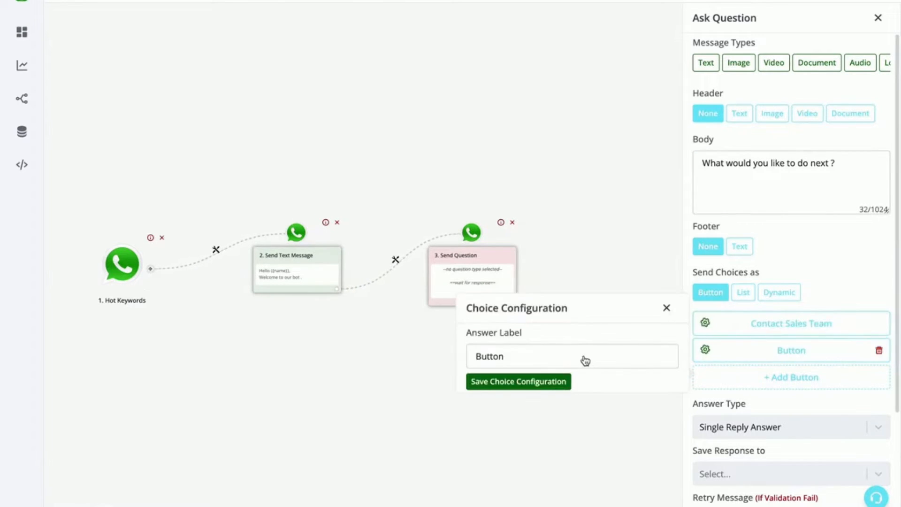
pyautogui.doubleClick(584, 359)
pyautogui.write('Contac')
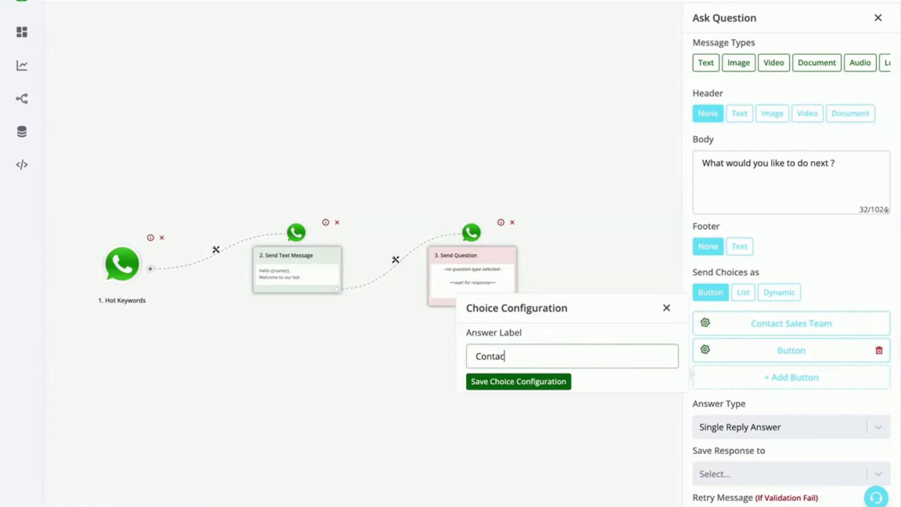
pyautogui.write('t Support Team')
pyautogui.click(545, 376)
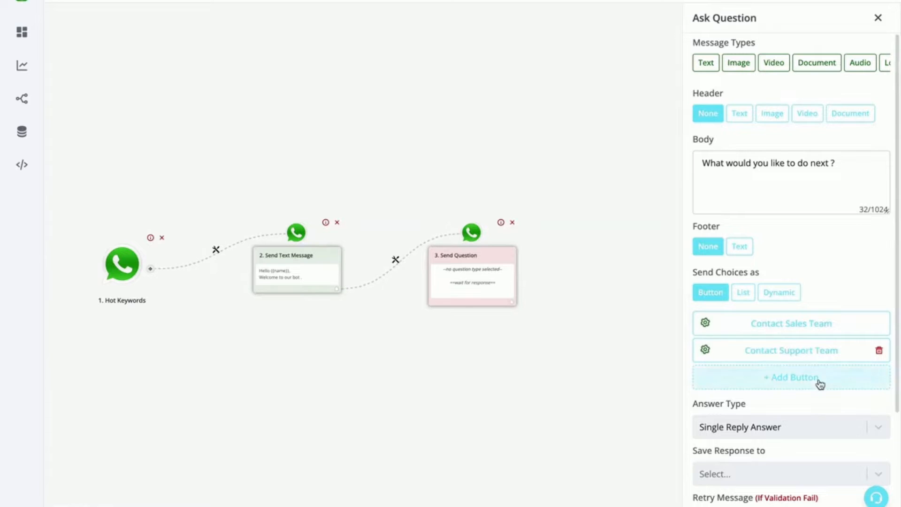
# Add a third answer button to the question and label it "See Demo"
pyautogui.click(821, 382)
pyautogui.click(821, 378)
pyautogui.doubleClick(584, 382)
pyautogui.write('S')
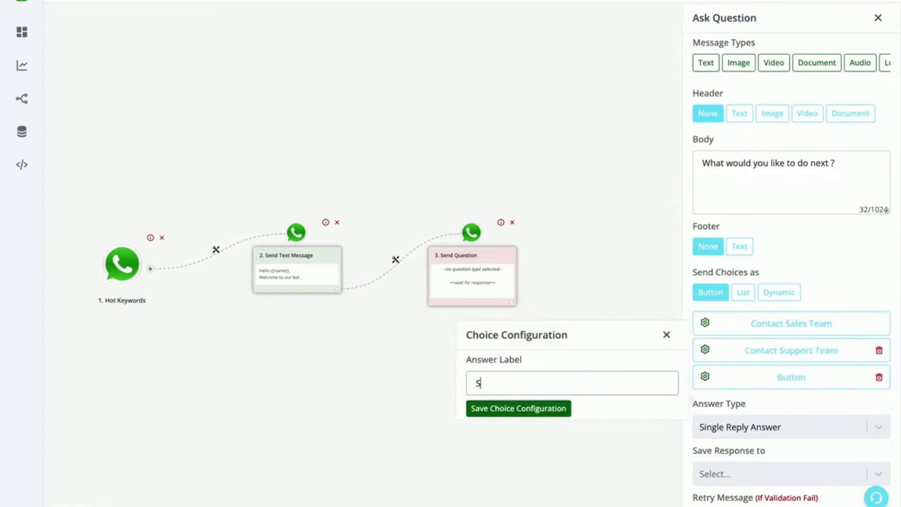
pyautogui.write('ee Demo')
pyautogui.click(535, 409)
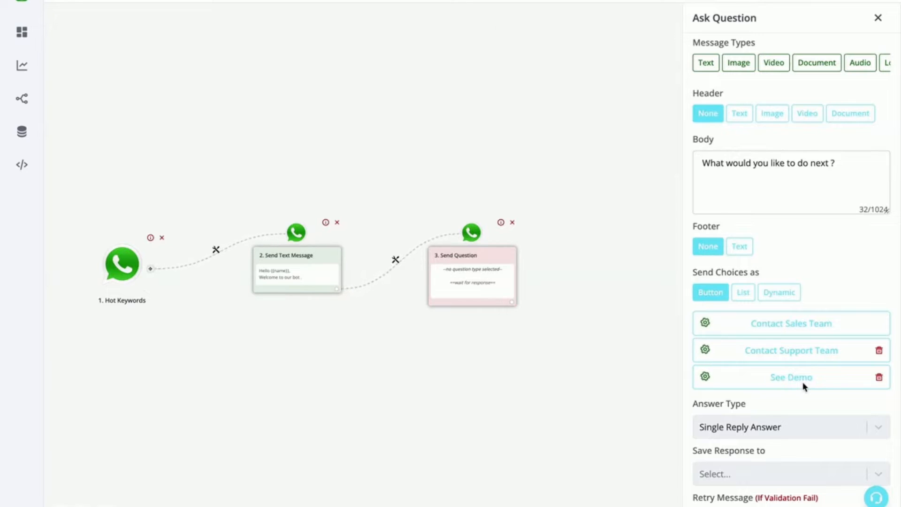
# Keep the question's answer type as Single Reply Answer and save its response to the category field
pyautogui.scroll(-2, 802, 384)
pyautogui.scroll(-2, 798, 375)
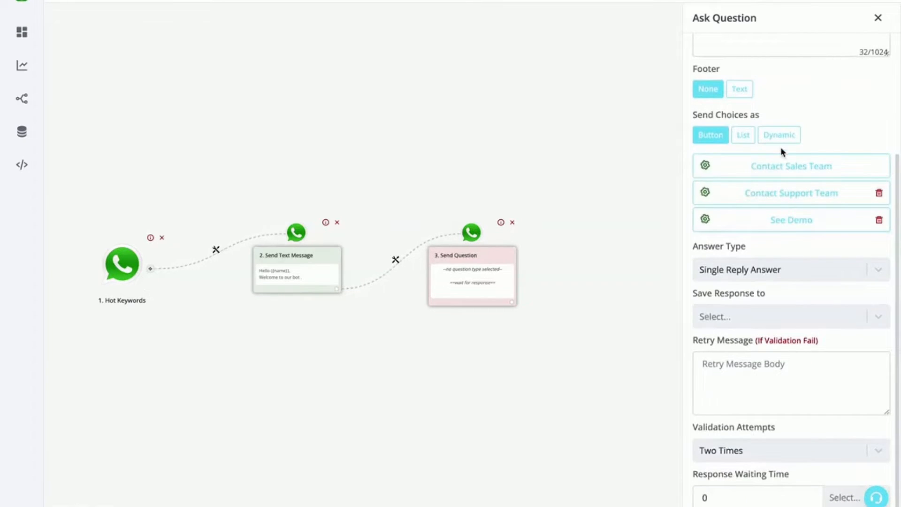
pyautogui.scroll(1, 782, 162)
pyautogui.scroll(3, 782, 162)
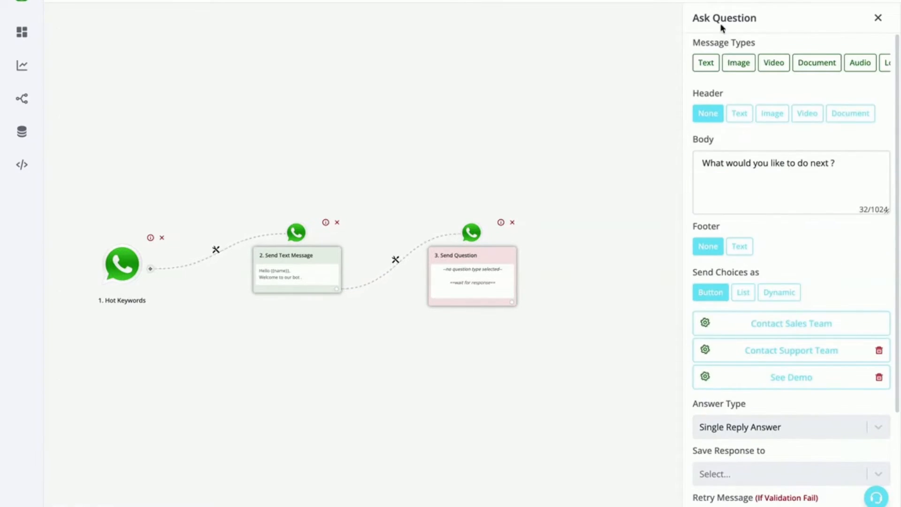
pyautogui.scroll(-4, 782, 195)
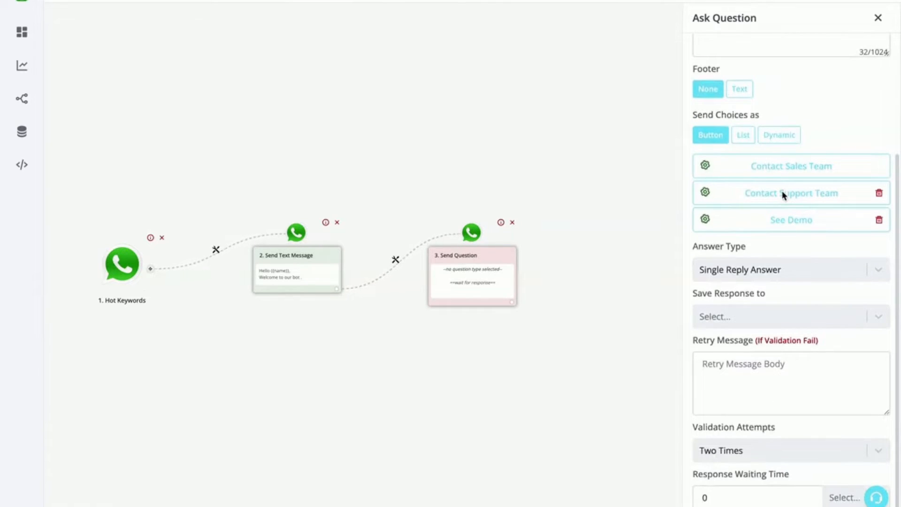
pyautogui.click(722, 317)
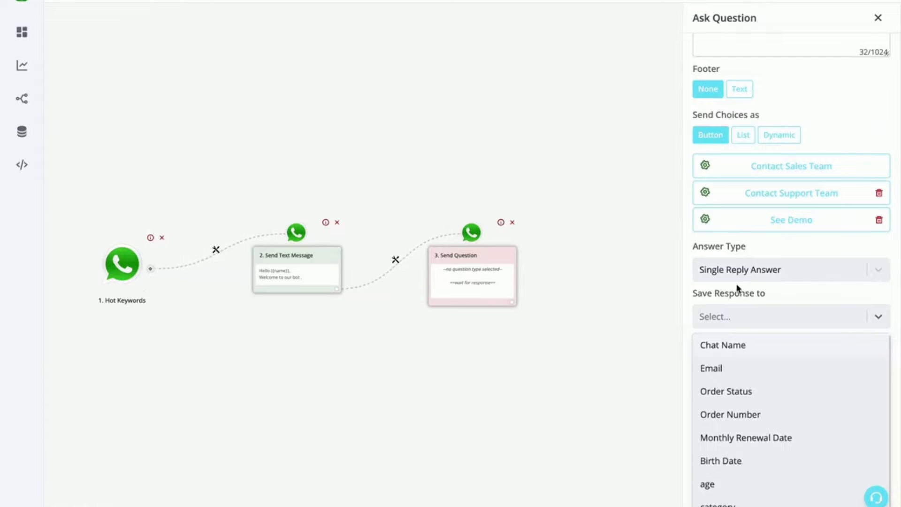
pyautogui.click(749, 279)
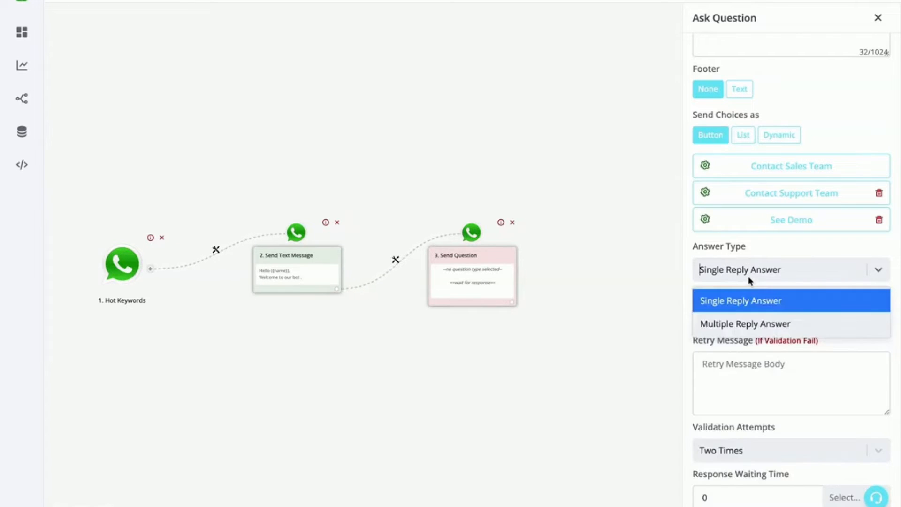
pyautogui.click(734, 311)
pyautogui.click(735, 314)
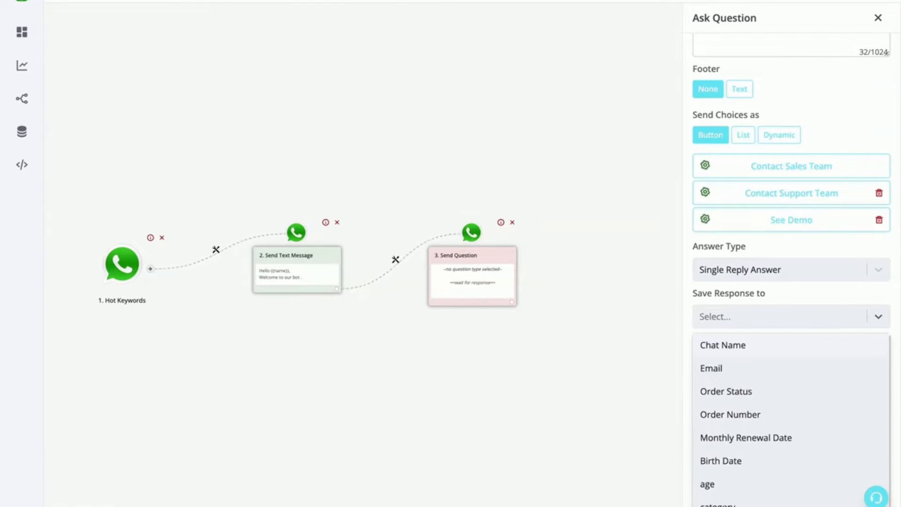
pyautogui.click(718, 504)
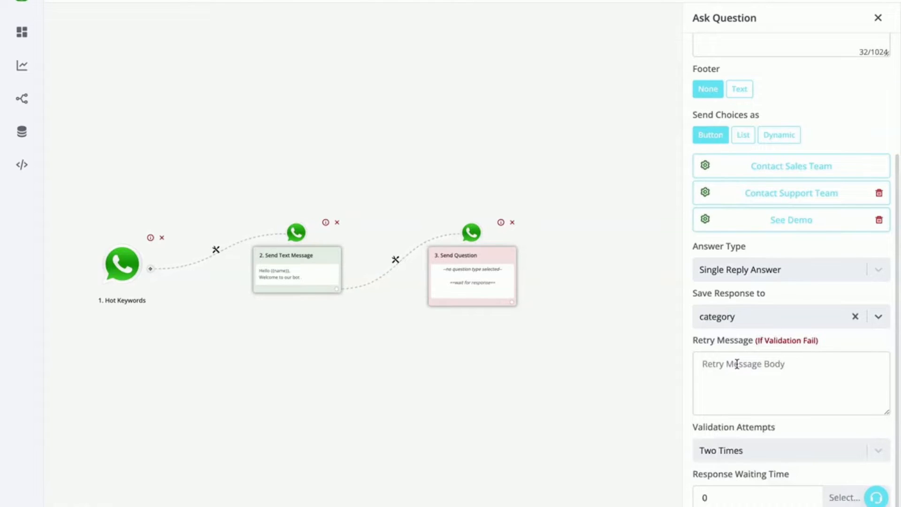
pyautogui.scroll(-1, 737, 364)
pyautogui.scroll(1, 737, 364)
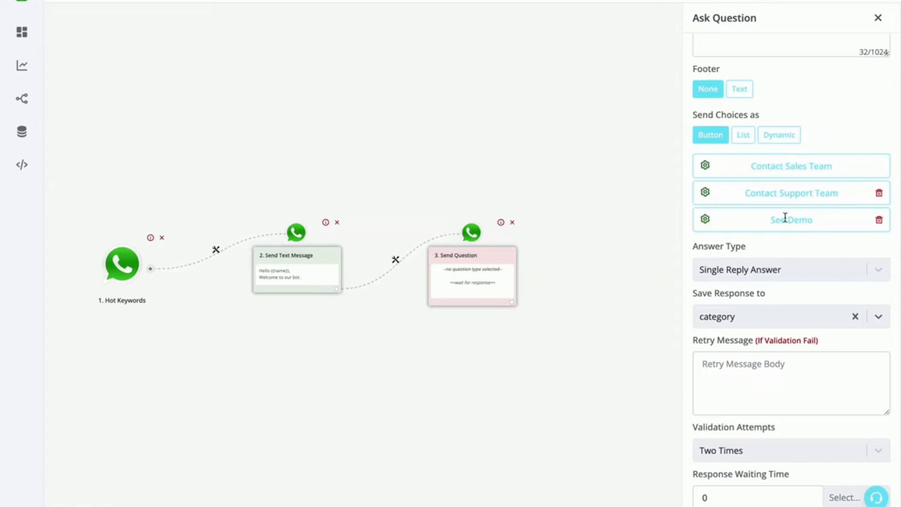
pyautogui.click(764, 365)
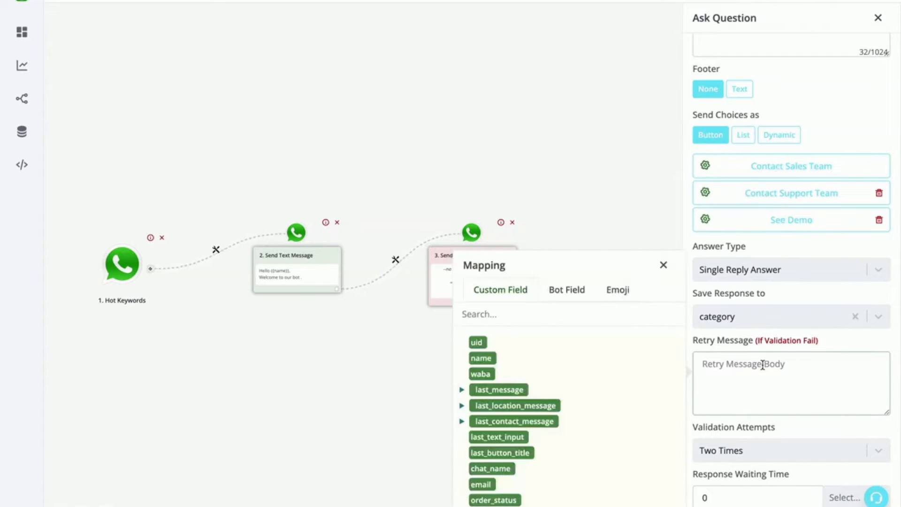
pyautogui.click(664, 265)
pyautogui.click(815, 388)
pyautogui.click(663, 265)
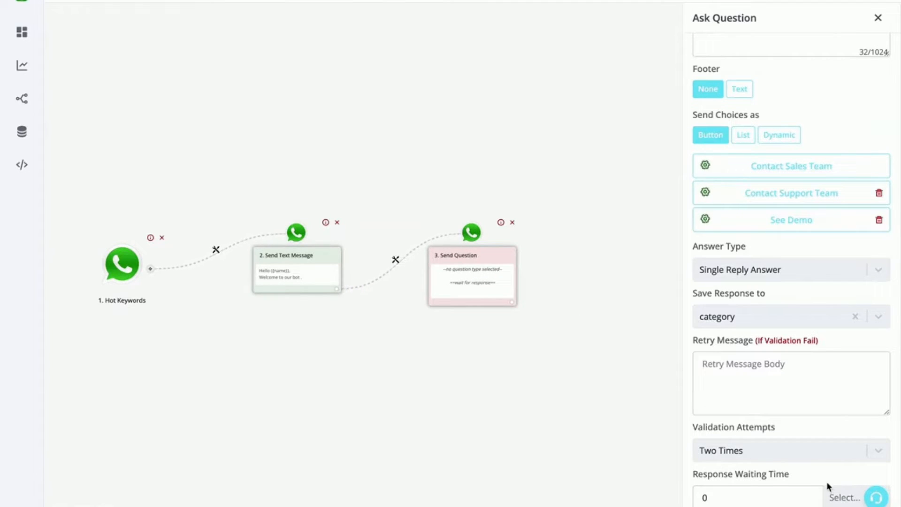
# Set the question's response waiting time to 100 hours and save the question
pyautogui.click(837, 499)
pyautogui.click(840, 466)
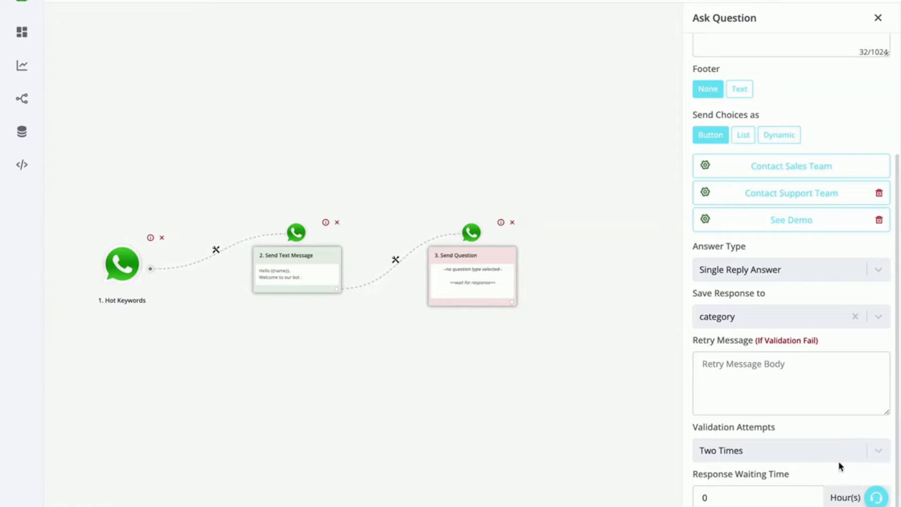
pyautogui.doubleClick(782, 496)
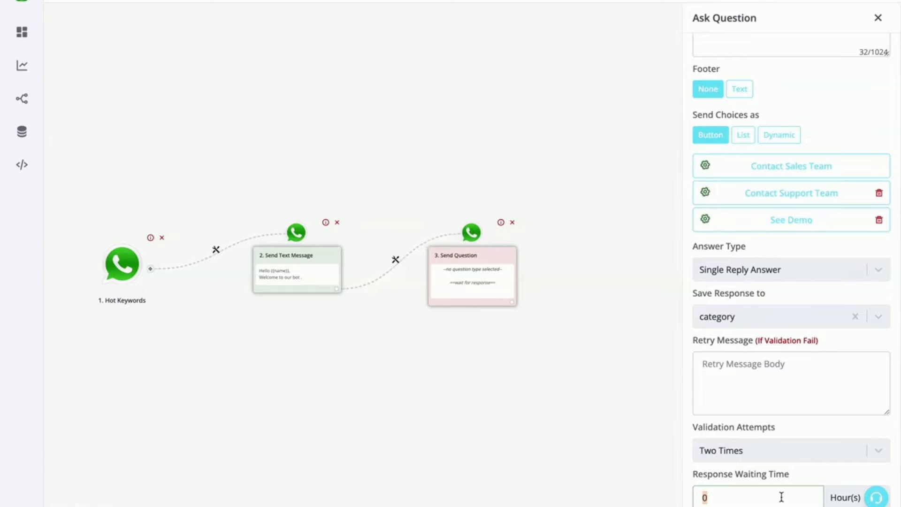
pyautogui.write('100')
pyautogui.click(741, 504)
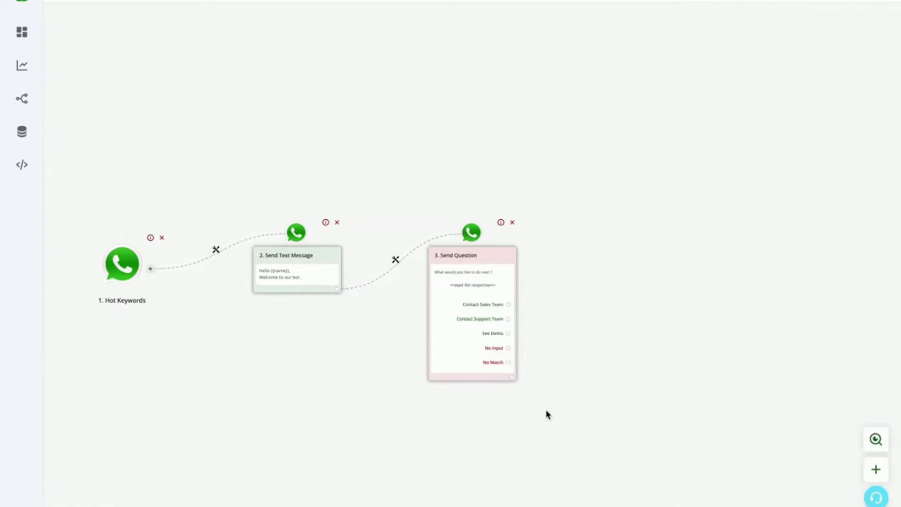
# Branch the Contact Sales Team and Contact Support Team answers to separate empty nodes and place the support node below the sales node
pyautogui.moveTo(487, 258); pyautogui.dragTo(491, 153)
pyautogui.scroll(5, 486, 196)
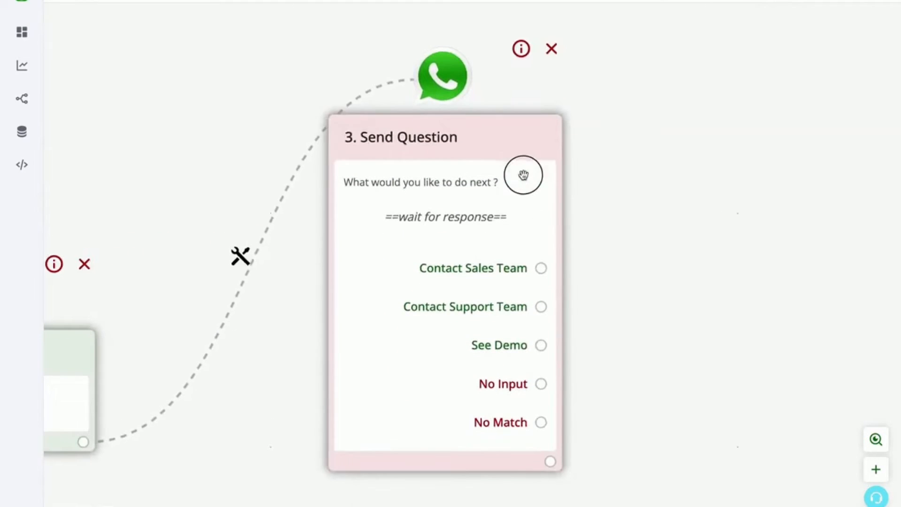
pyautogui.click(542, 268)
pyautogui.scroll(-5, 629, 279)
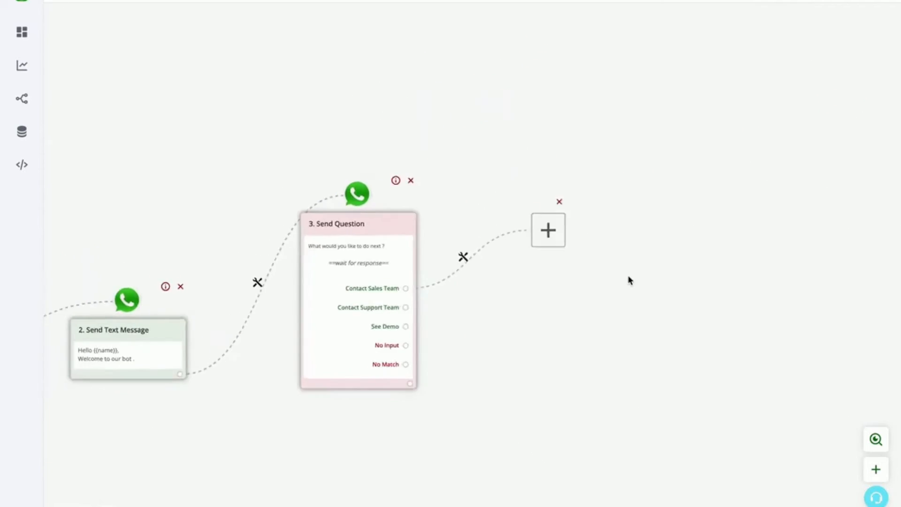
pyautogui.click(334, 319)
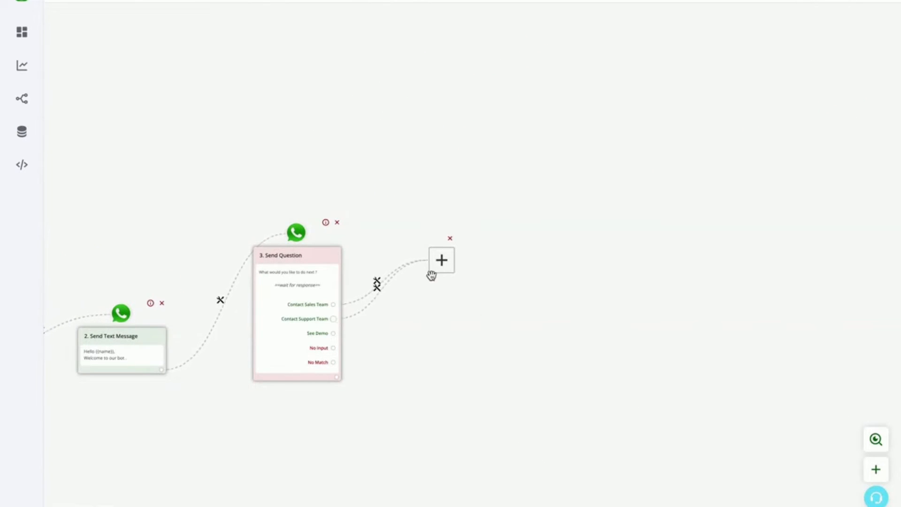
pyautogui.moveTo(444, 265); pyautogui.dragTo(454, 391)
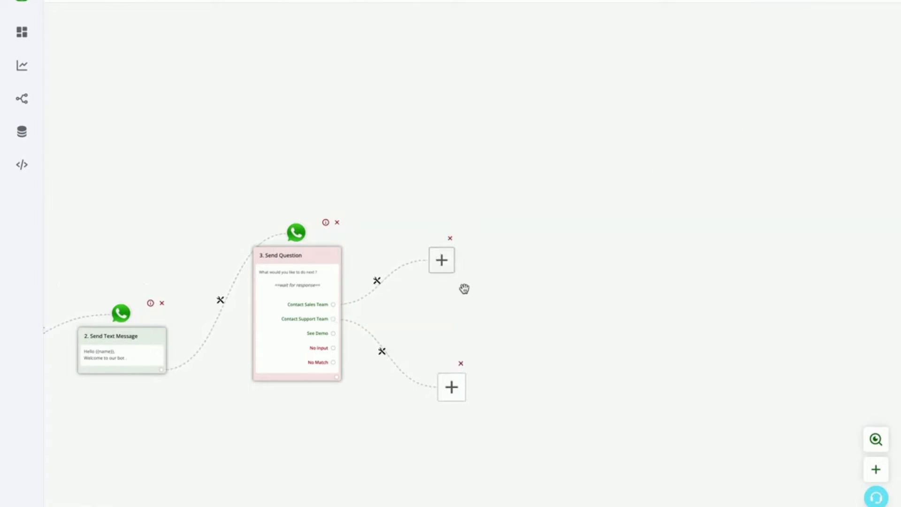
# Assign the Contact Sales Team branch to the agent "Demo account", save it and move that node higher on the canvas
pyautogui.click(443, 259)
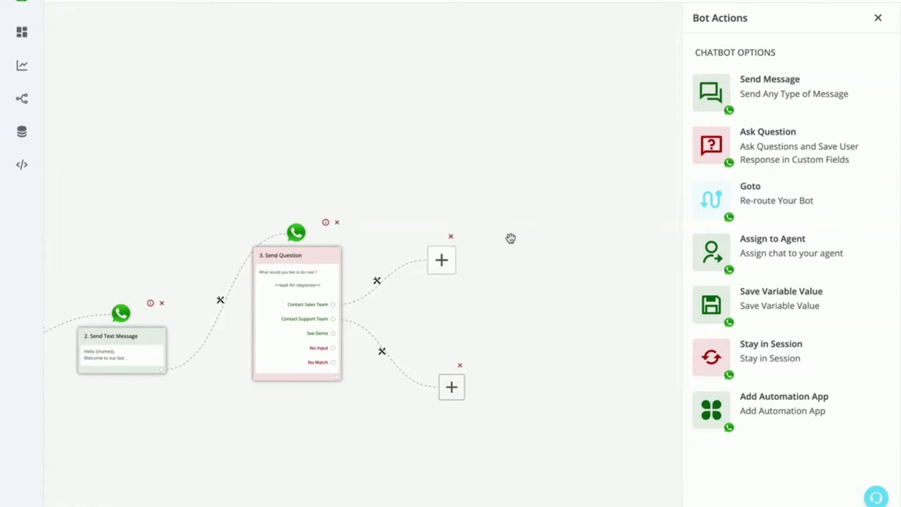
pyautogui.click(743, 254)
pyautogui.click(852, 70)
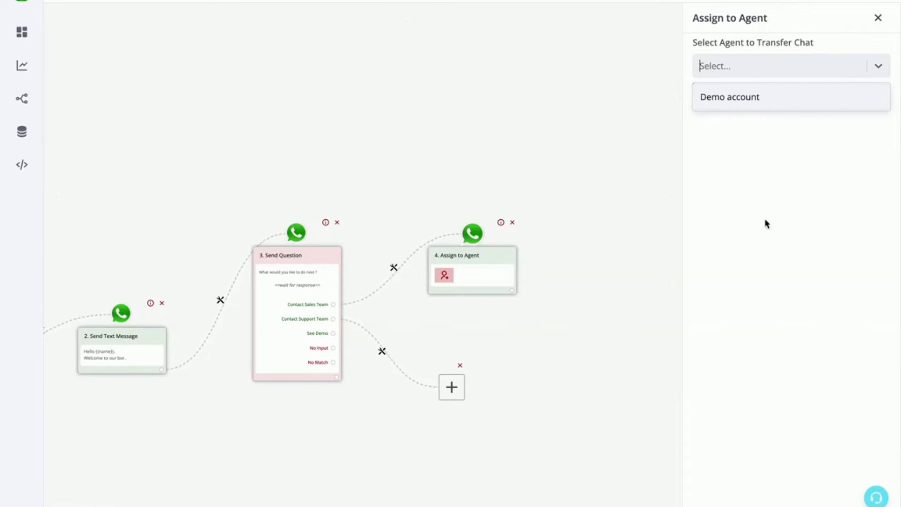
pyautogui.click(760, 99)
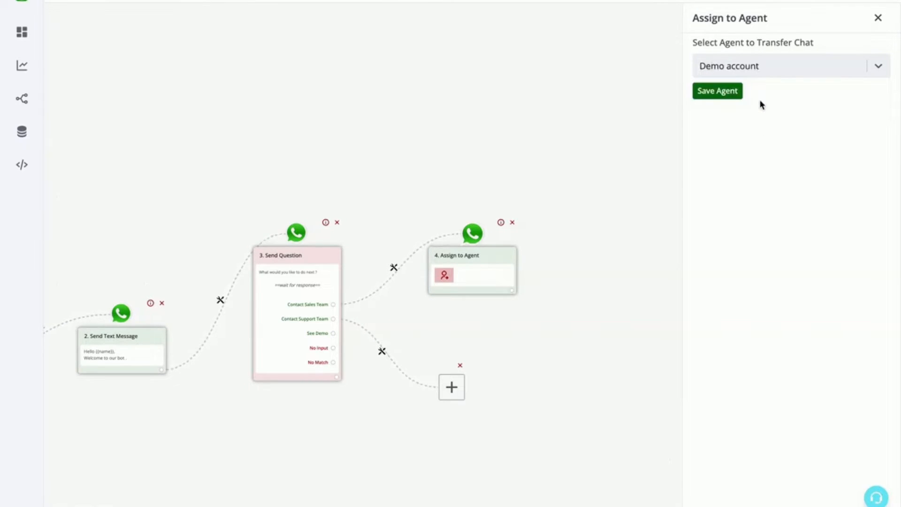
pyautogui.click(728, 94)
pyautogui.moveTo(490, 227); pyautogui.dragTo(497, 163)
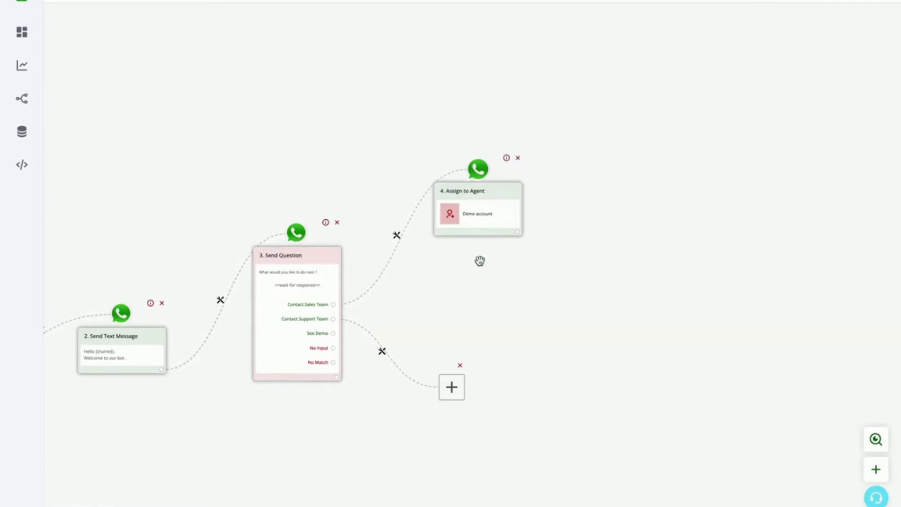
# Add an interactive question to the Contact Support Team branch with the body "Are you a Free Or Paid User ?"
pyautogui.moveTo(451, 388); pyautogui.dragTo(470, 334)
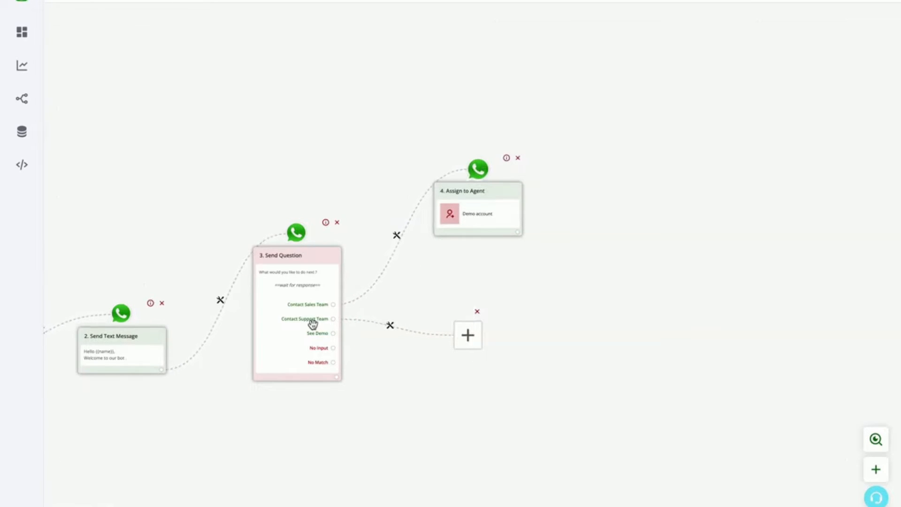
pyautogui.click(468, 334)
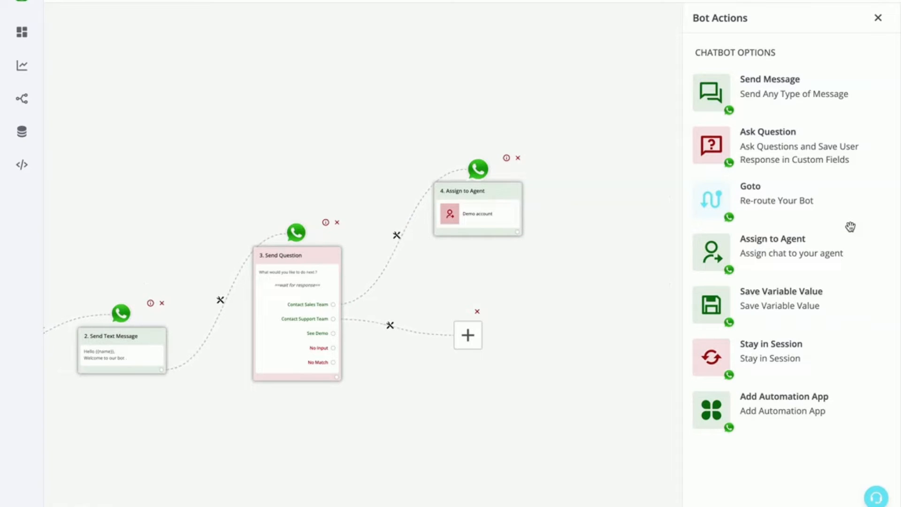
pyautogui.click(803, 149)
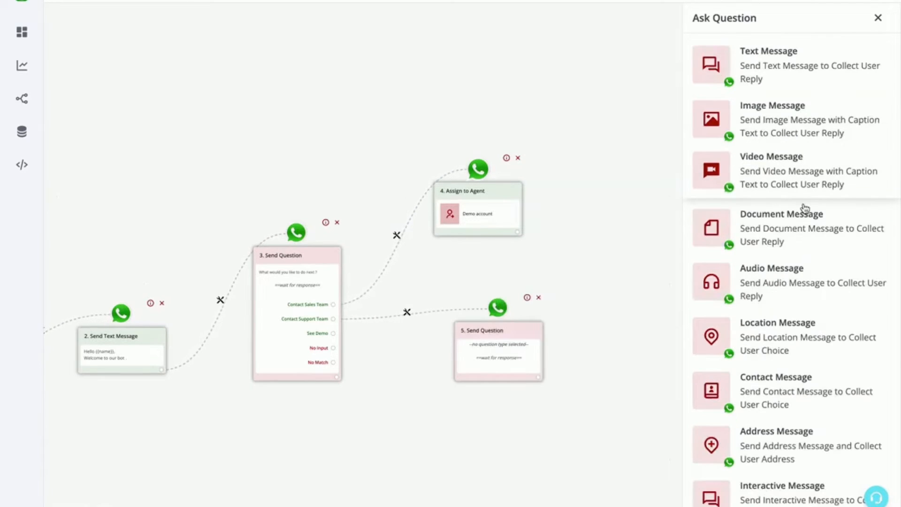
pyautogui.click(785, 494)
pyautogui.click(769, 197)
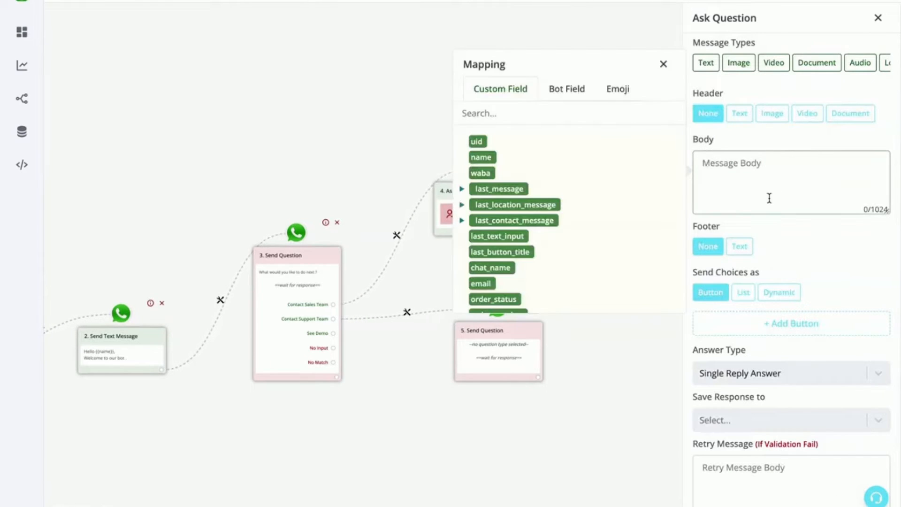
pyautogui.write('Are you a Free Or Paid Use')
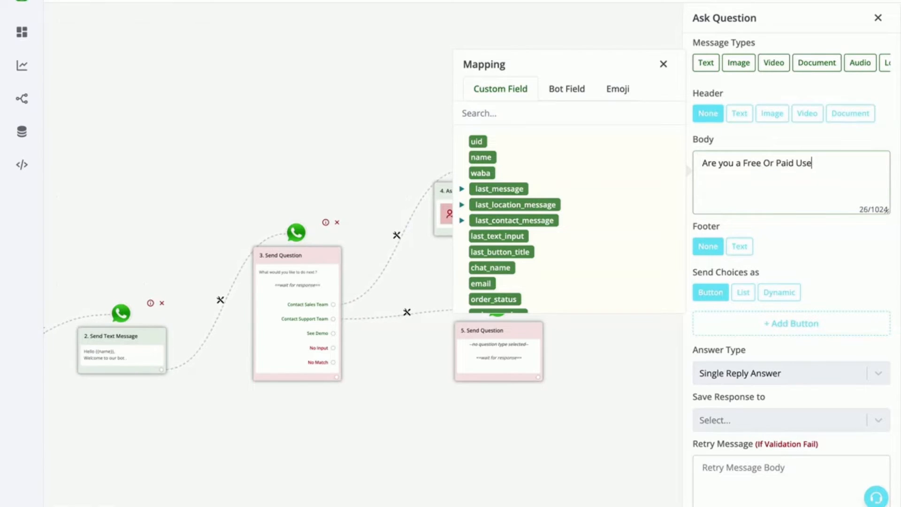
# Compare the Button and List formats for sending the new question's choices
pyautogui.click(746, 296)
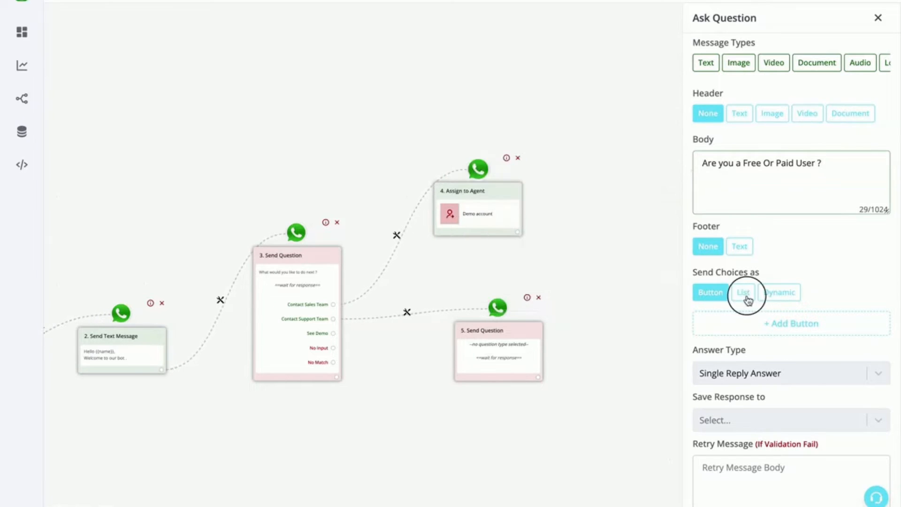
pyautogui.click(715, 298)
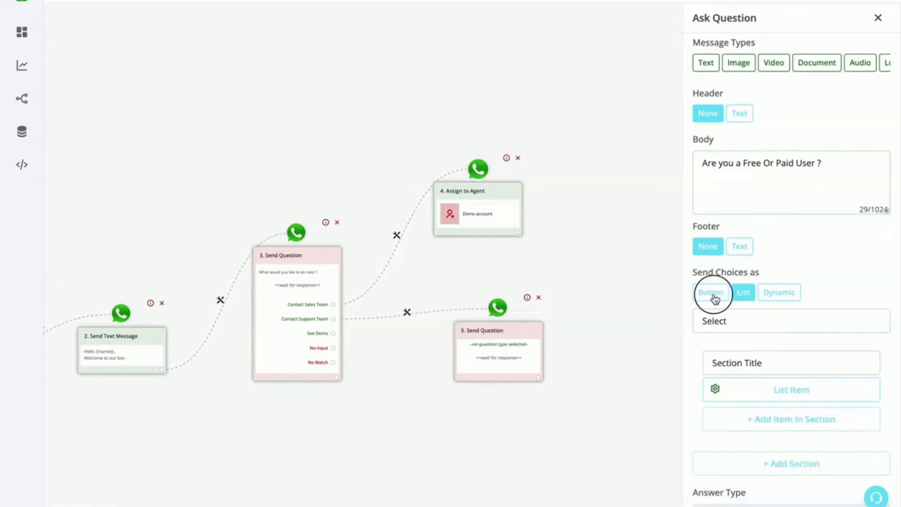
pyautogui.click(743, 295)
pyautogui.click(721, 295)
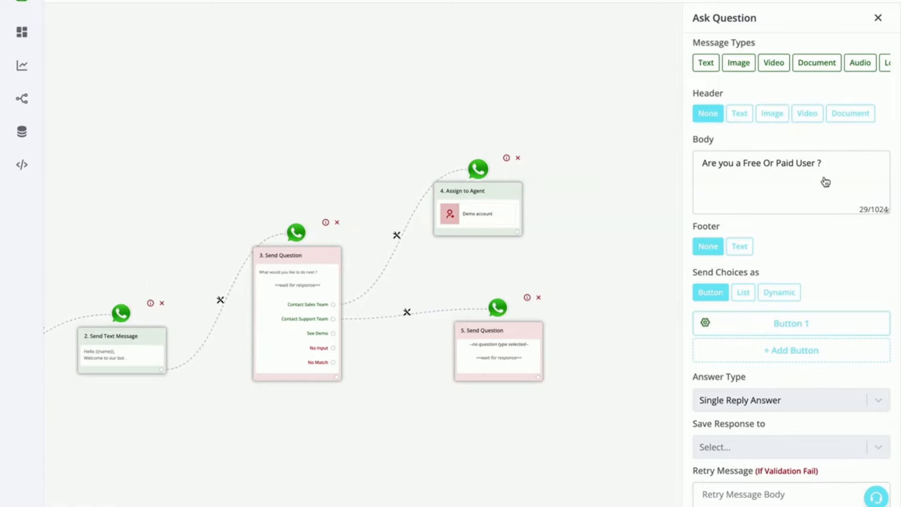
pyautogui.moveTo(836, 169); pyautogui.dragTo(698, 145)
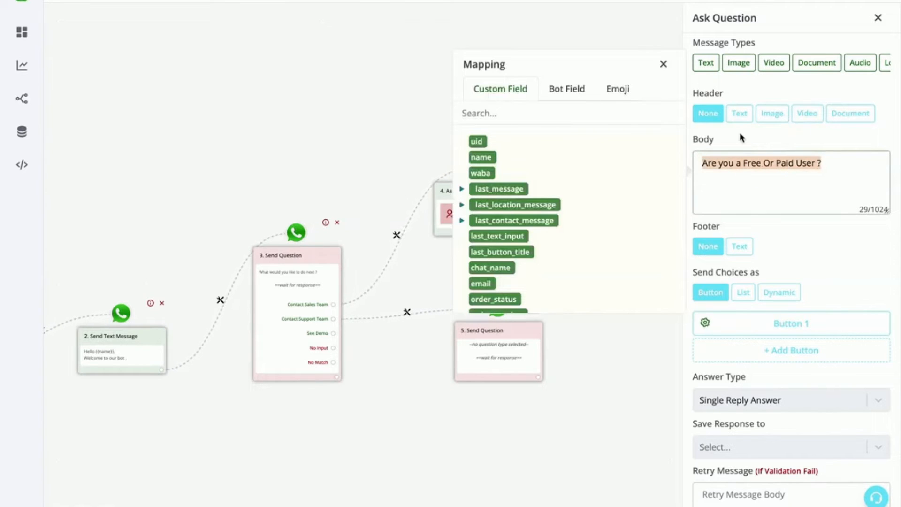
pyautogui.click(741, 148)
# Send the question's choices as a list and add a second item to its section
pyautogui.click(750, 292)
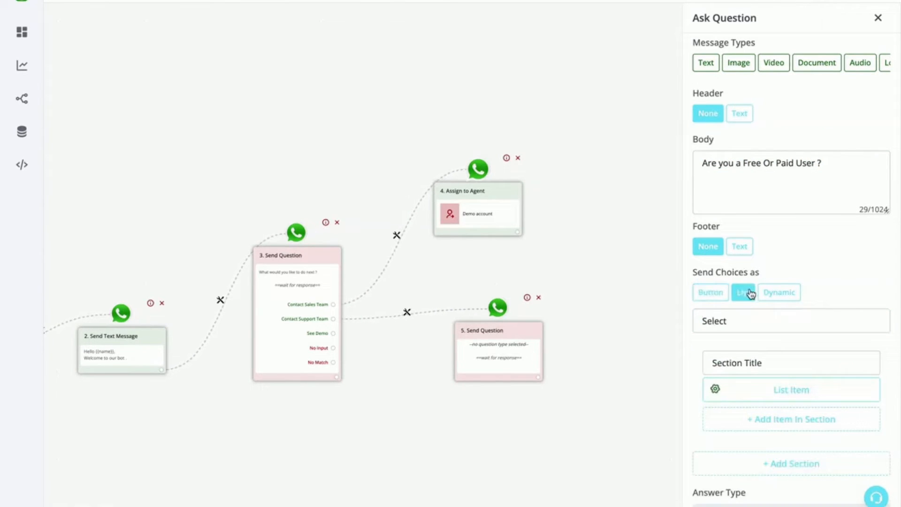
pyautogui.click(789, 422)
pyautogui.scroll(-1, 789, 428)
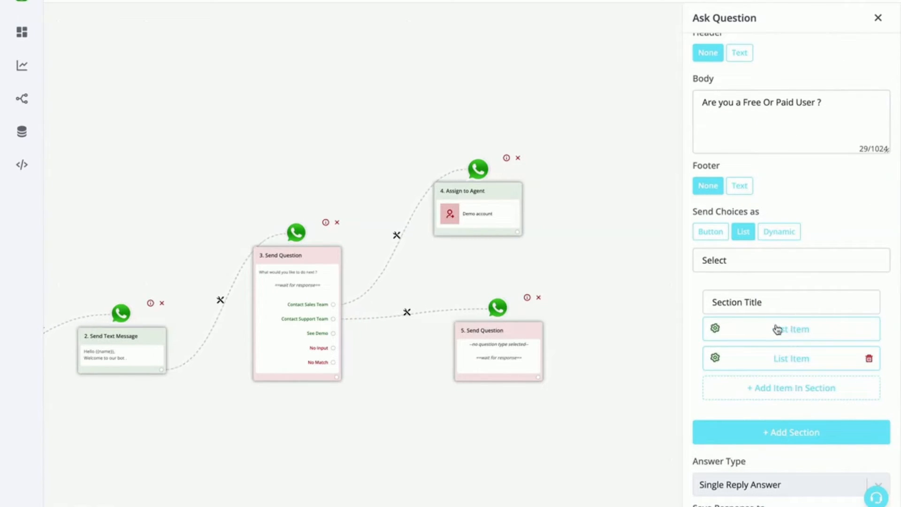
# Clear the first section's title and the list's button text
pyautogui.click(771, 302)
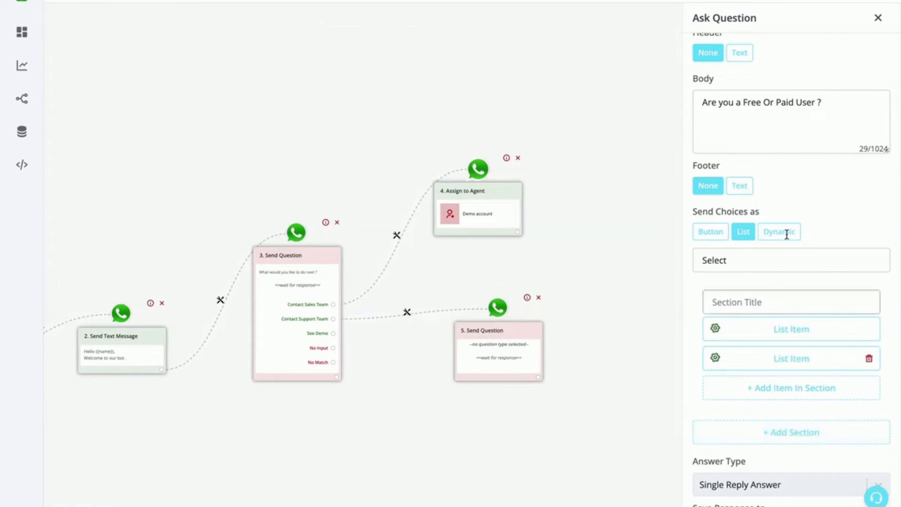
pyautogui.click(784, 270)
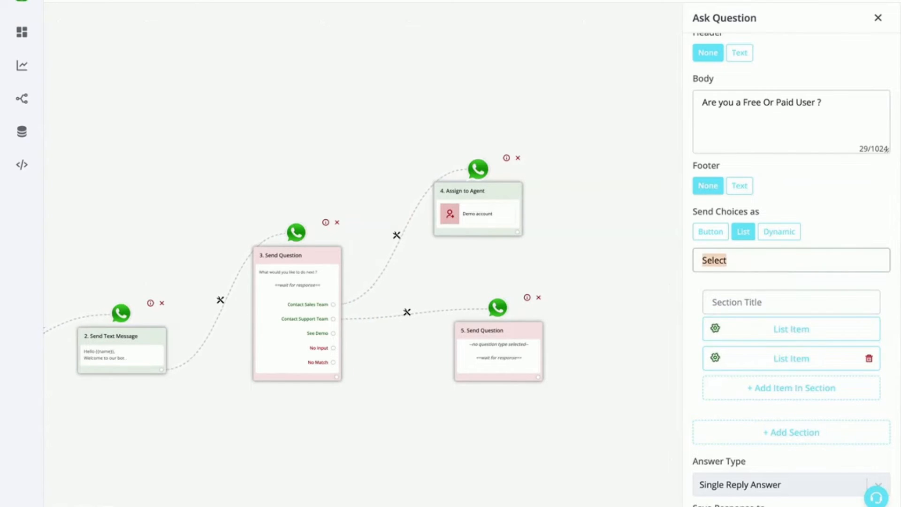
pyautogui.press('BackSpace')
# Add a second section with two items to the question's list and clear that section's title
pyautogui.click(806, 432)
pyautogui.scroll(-1, 806, 434)
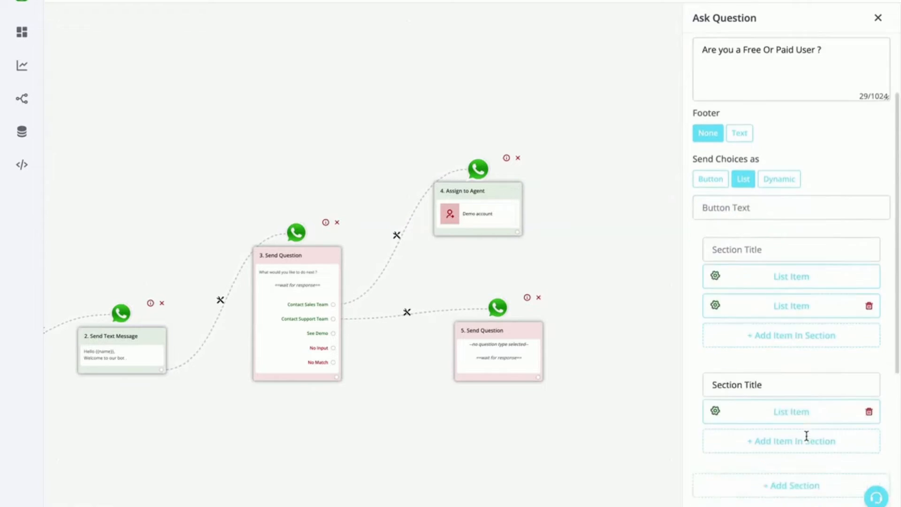
pyautogui.scroll(-1, 806, 436)
pyautogui.click(797, 392)
pyautogui.click(783, 336)
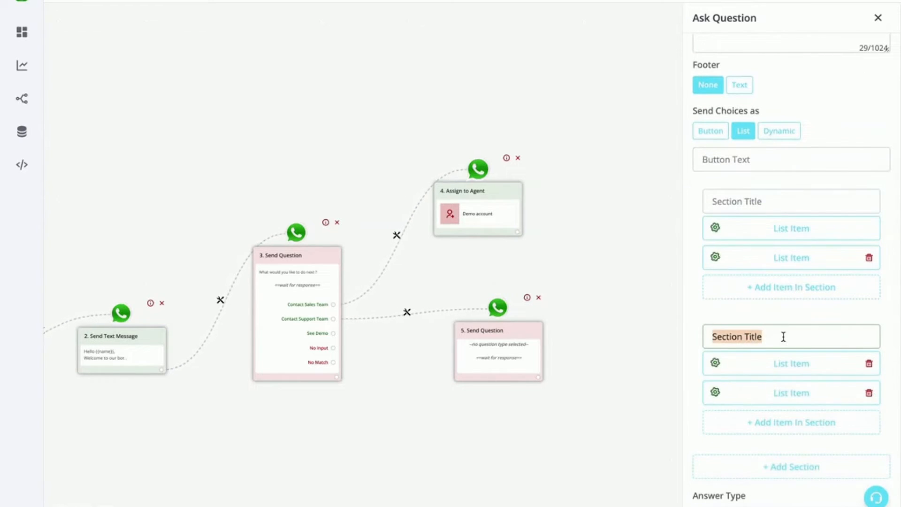
pyautogui.click(765, 158)
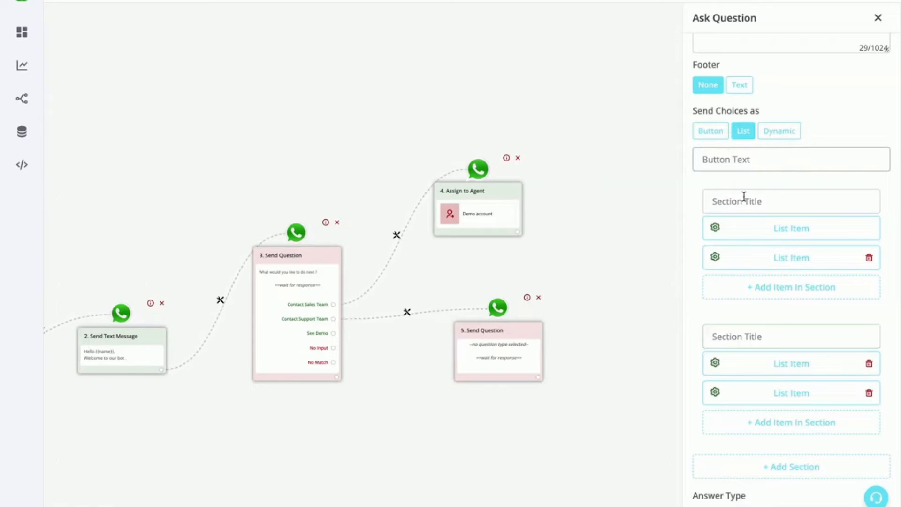
pyautogui.click(746, 201)
pyautogui.click(750, 341)
pyautogui.click(747, 160)
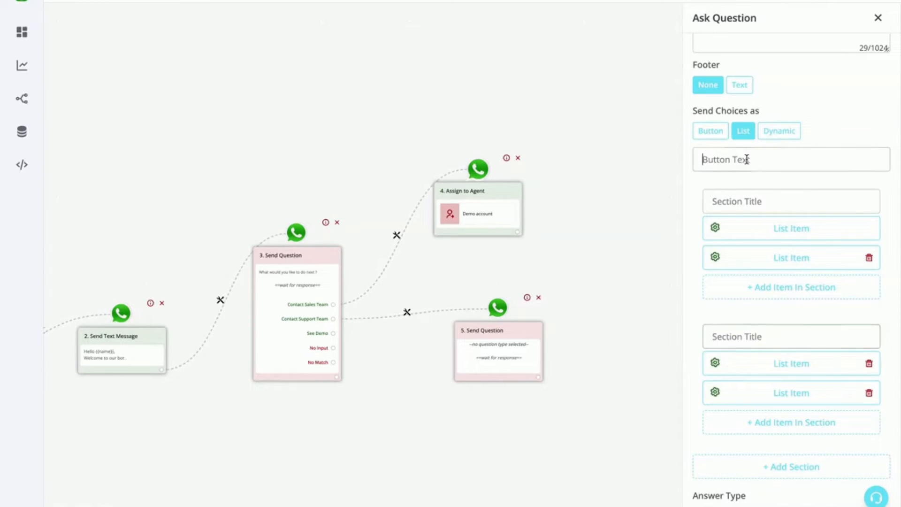
# Save the "Are you a Free Or Paid User ?" list question
pyautogui.scroll(3, 746, 160)
pyautogui.scroll(-7, 839, 312)
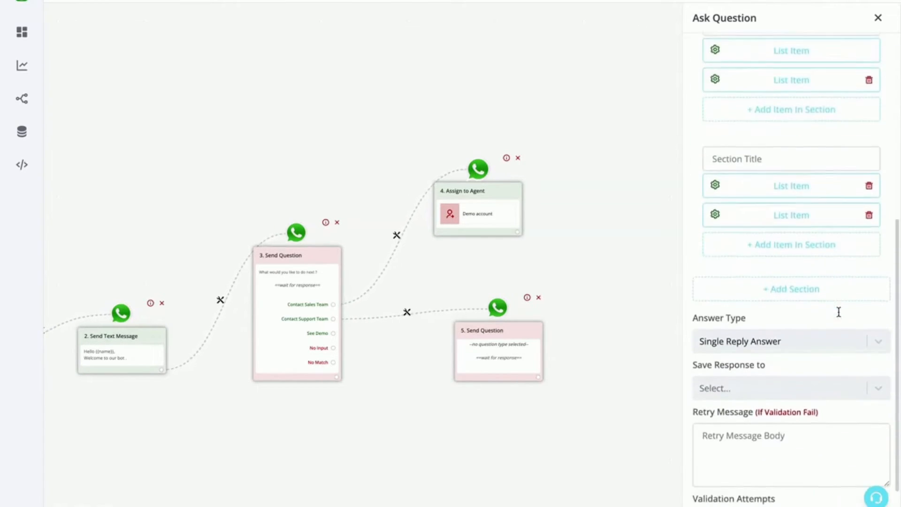
pyautogui.scroll(-2, 838, 312)
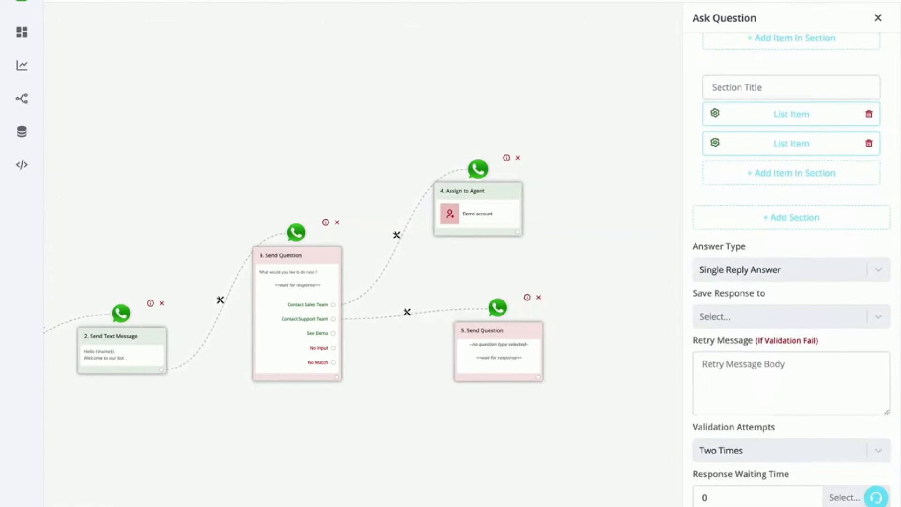
pyautogui.click(731, 506)
# Spread out the Assign to Agent and support question nodes farther from the first question on the canvas
pyautogui.moveTo(512, 337); pyautogui.dragTo(550, 326)
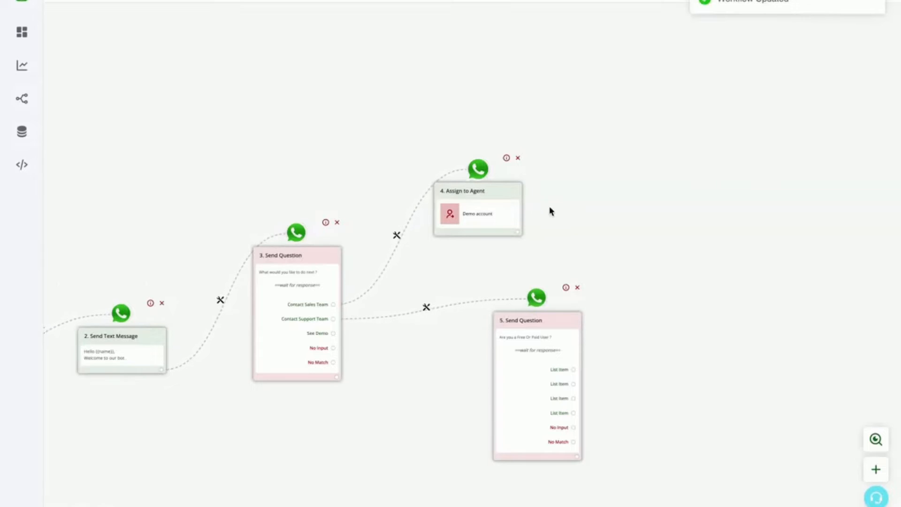
pyautogui.moveTo(490, 196); pyautogui.dragTo(511, 175)
pyautogui.moveTo(523, 347); pyautogui.dragTo(576, 290)
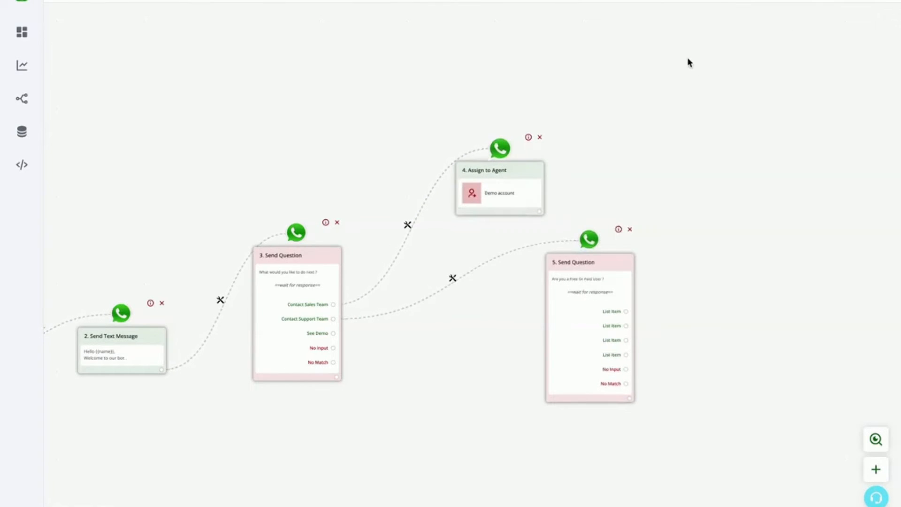
pyautogui.click(728, 0)
# Start a new branch from the See Demo option and place its empty node below the support question
pyautogui.moveTo(328, 461); pyautogui.dragTo(477, 408)
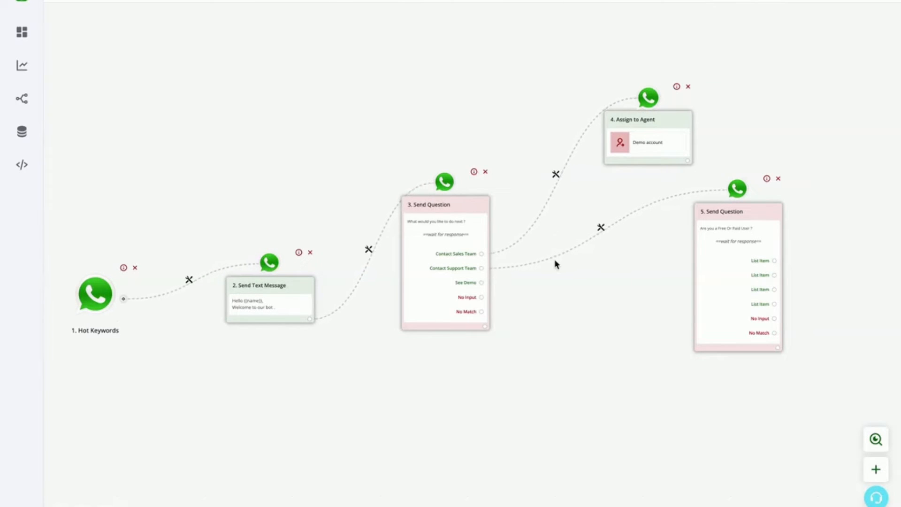
pyautogui.moveTo(481, 282); pyautogui.dragTo(586, 209)
pyautogui.moveTo(574, 394); pyautogui.dragTo(428, 447)
pyautogui.moveTo(445, 270); pyautogui.dragTo(568, 486)
pyautogui.moveTo(501, 362); pyautogui.dragTo(507, 246)
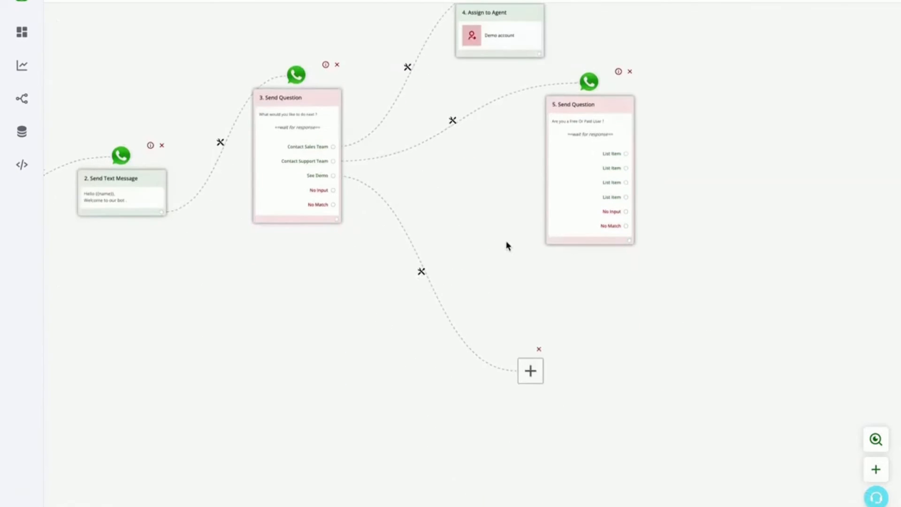
# Make the See Demo branch send a text message reading "Test" and save it
pyautogui.click(529, 369)
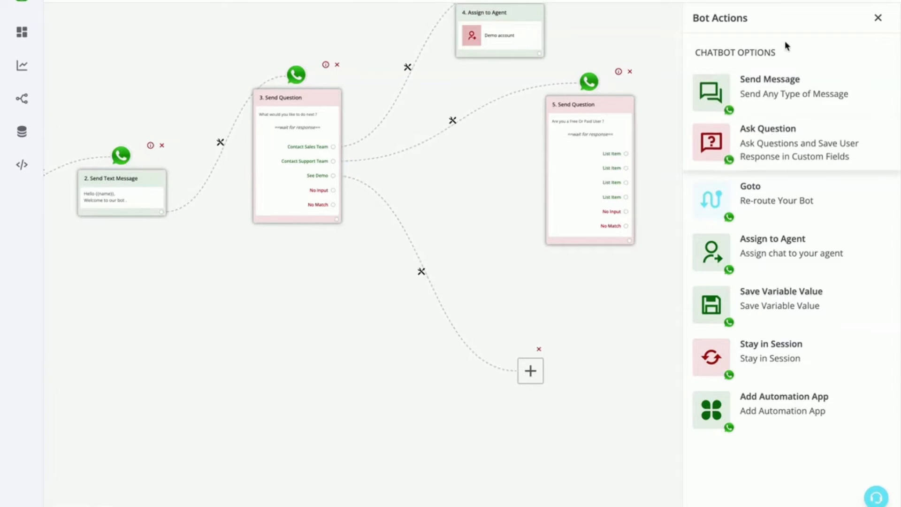
pyautogui.click(777, 88)
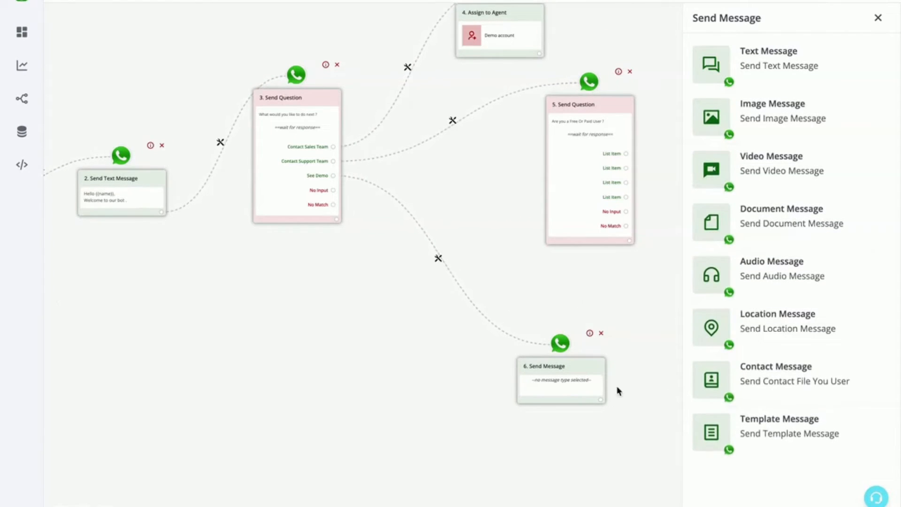
pyautogui.click(833, 63)
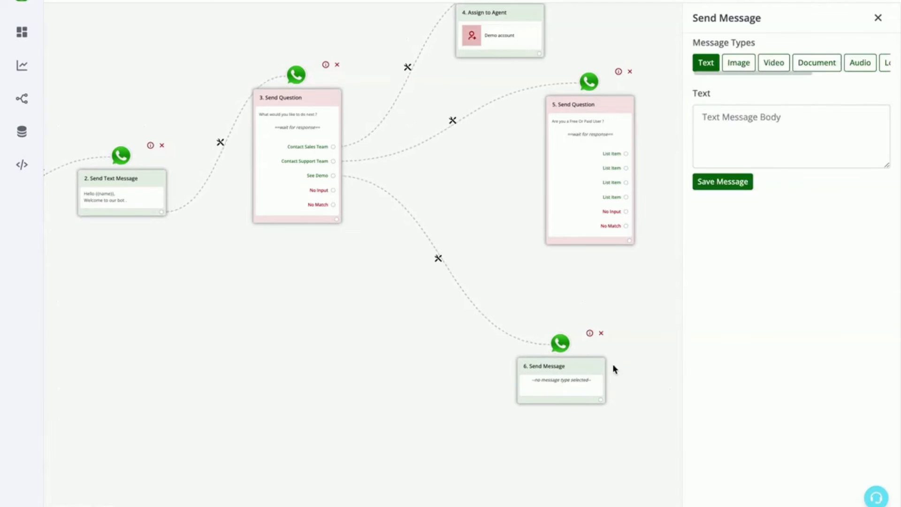
pyautogui.click(738, 135)
pyautogui.write('Test')
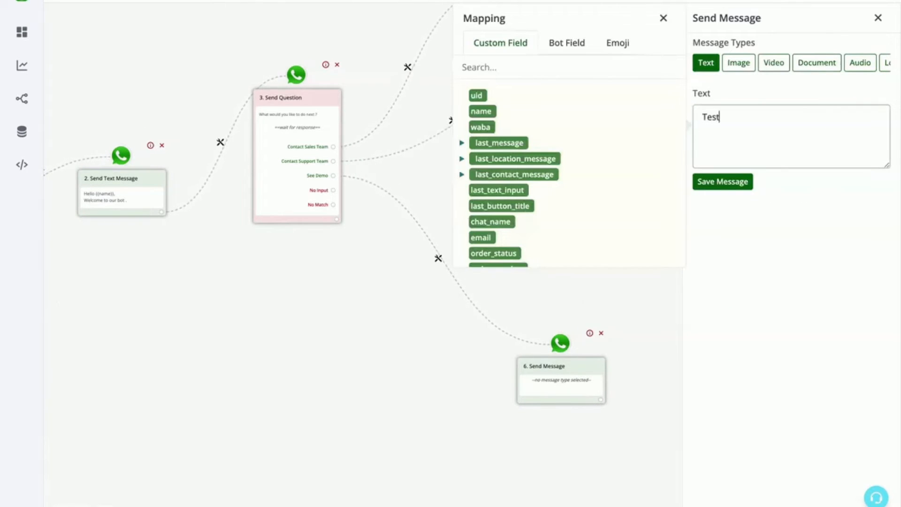
pyautogui.click(735, 183)
# Add a text question after the "Test" message with the body "Kindly send your photo ?" and move its node slightly higher
pyautogui.click(601, 399)
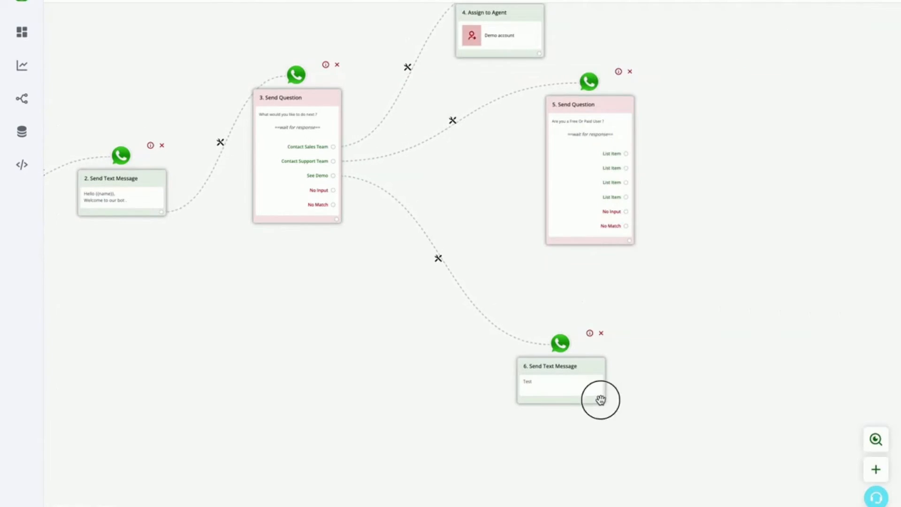
pyautogui.click(444, 270)
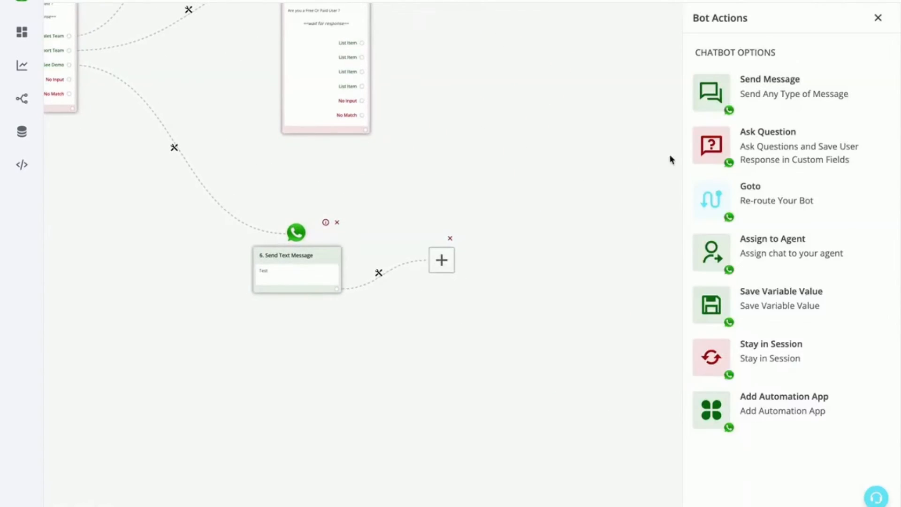
pyautogui.click(819, 157)
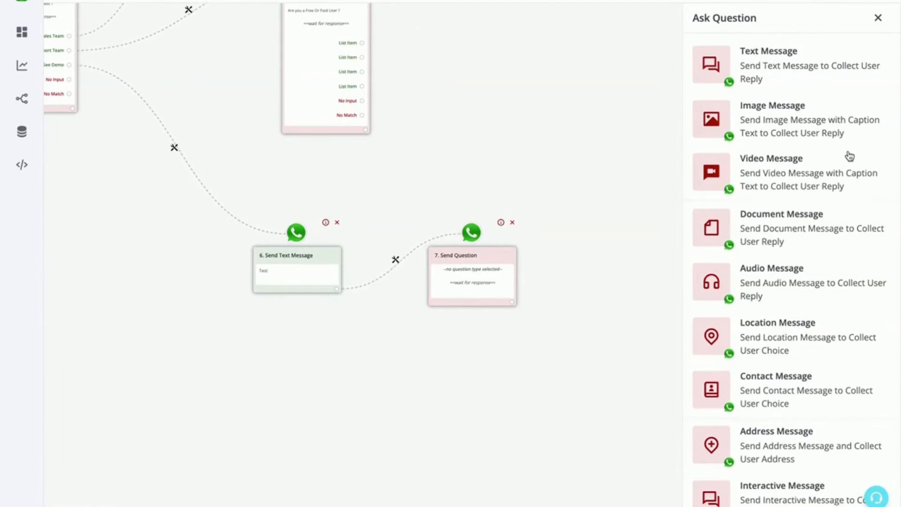
pyautogui.click(756, 61)
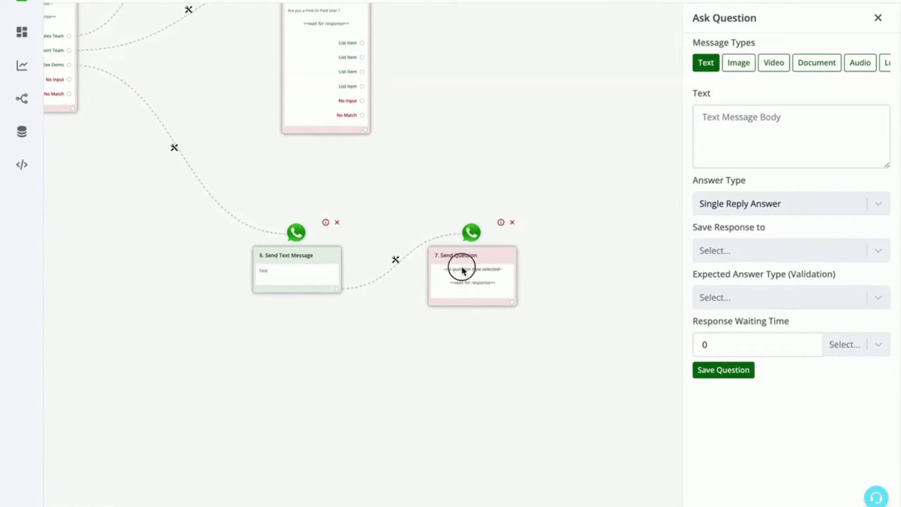
pyautogui.moveTo(462, 270); pyautogui.dragTo(461, 221)
pyautogui.click(776, 157)
pyautogui.write('Kindly send your photo ?')
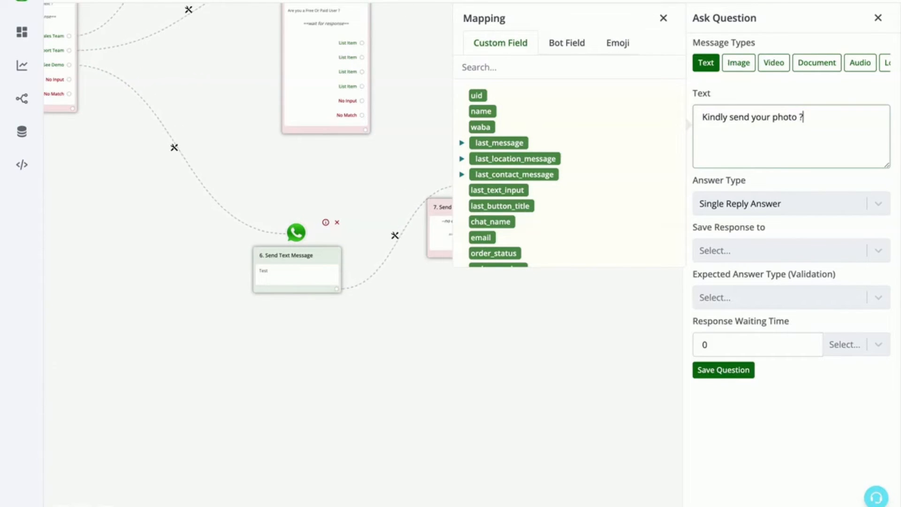
# Set the photo question's expected answer type to Image and its retry message to "Kindly send an image"
pyautogui.tripleClick(708, 275)
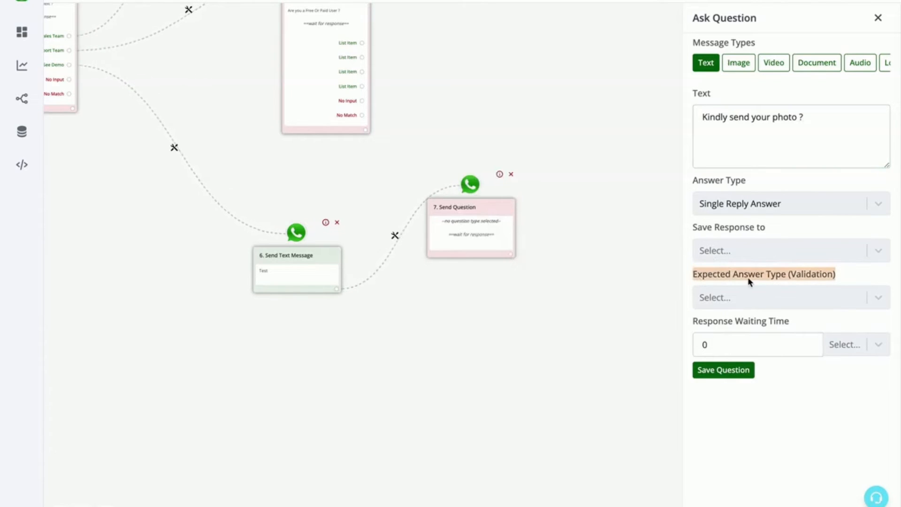
pyautogui.click(815, 296)
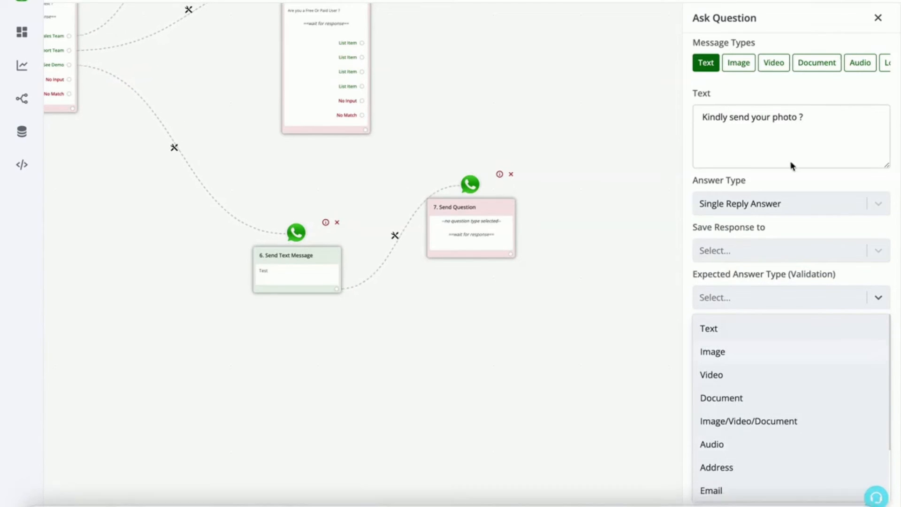
pyautogui.click(744, 350)
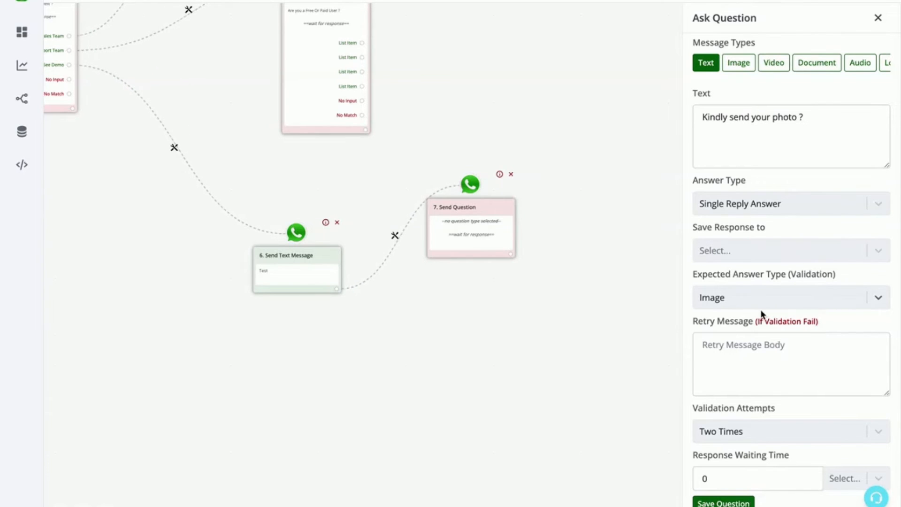
pyautogui.click(747, 358)
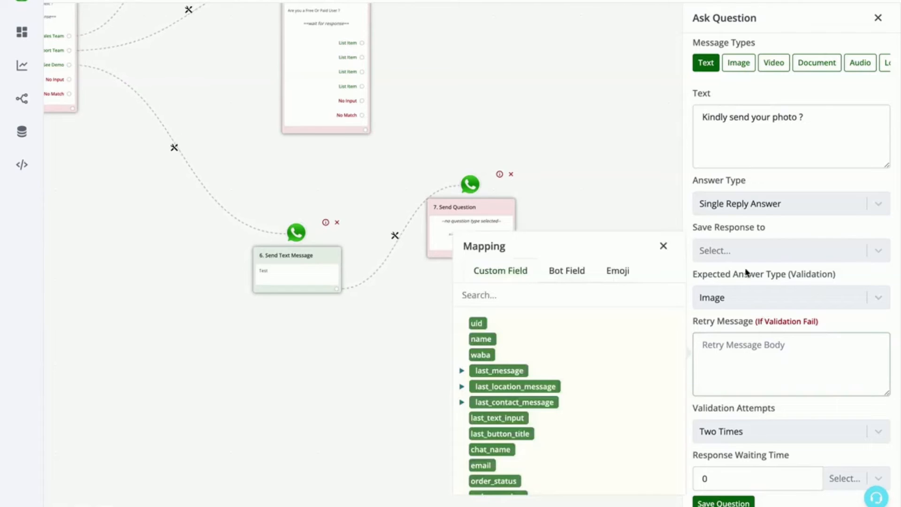
pyautogui.click(752, 352)
pyautogui.write('Kindly send an image')
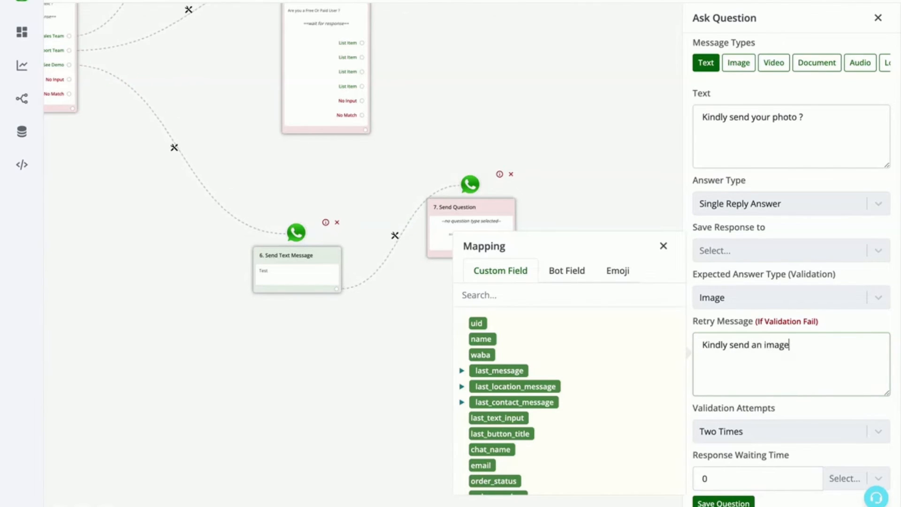
# Review the choices for the photo question's validation attempts and response waiting time unit
pyautogui.click(743, 432)
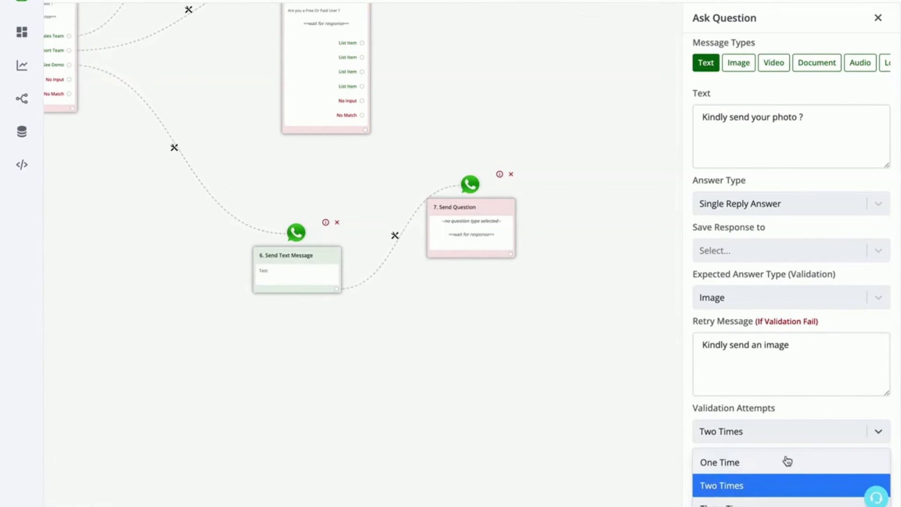
pyautogui.click(818, 411)
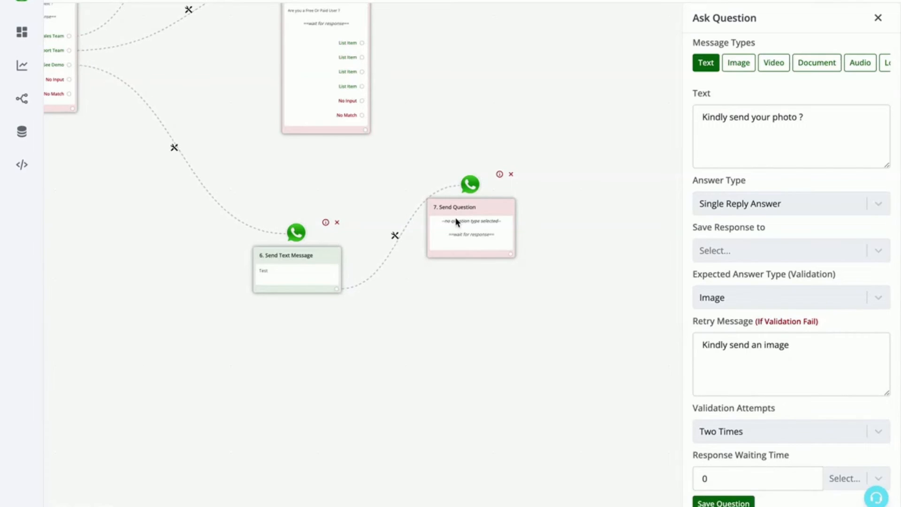
pyautogui.click(746, 483)
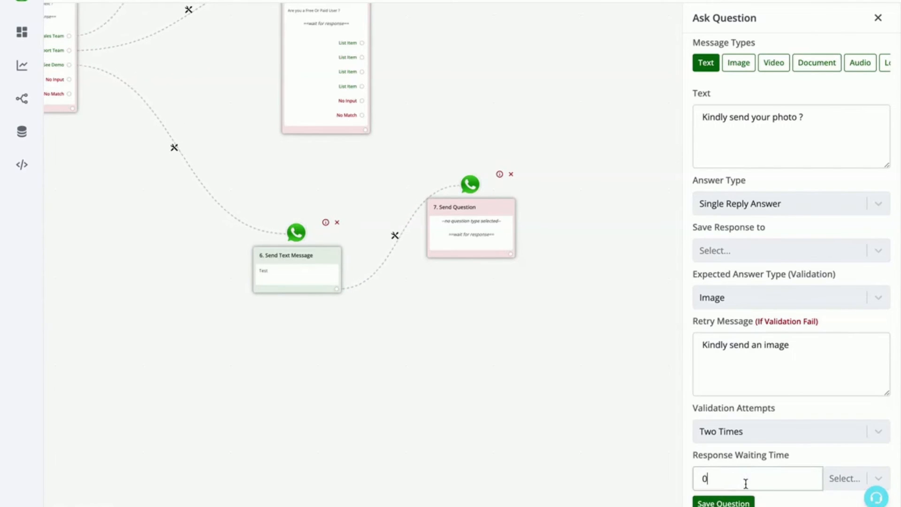
pyautogui.click(845, 478)
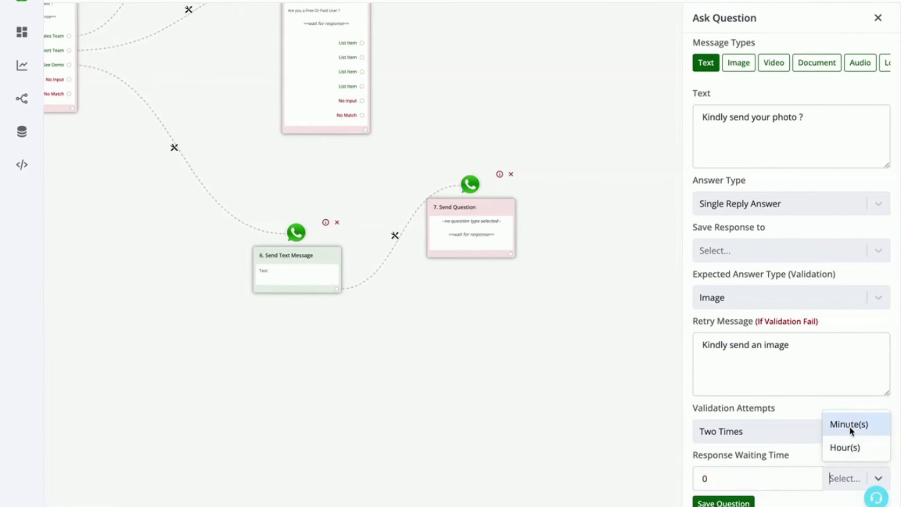
pyautogui.click(733, 477)
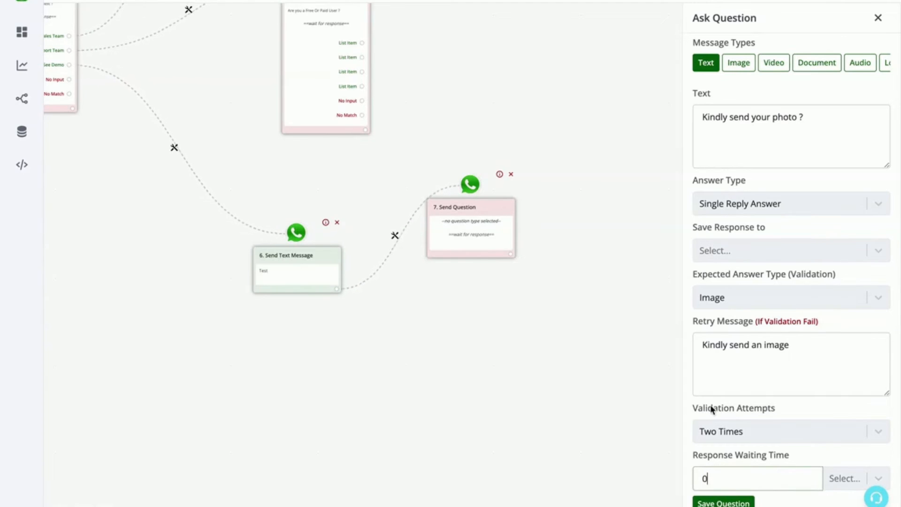
# Save the photo question and add an empty follow-up node after it
pyautogui.click(735, 502)
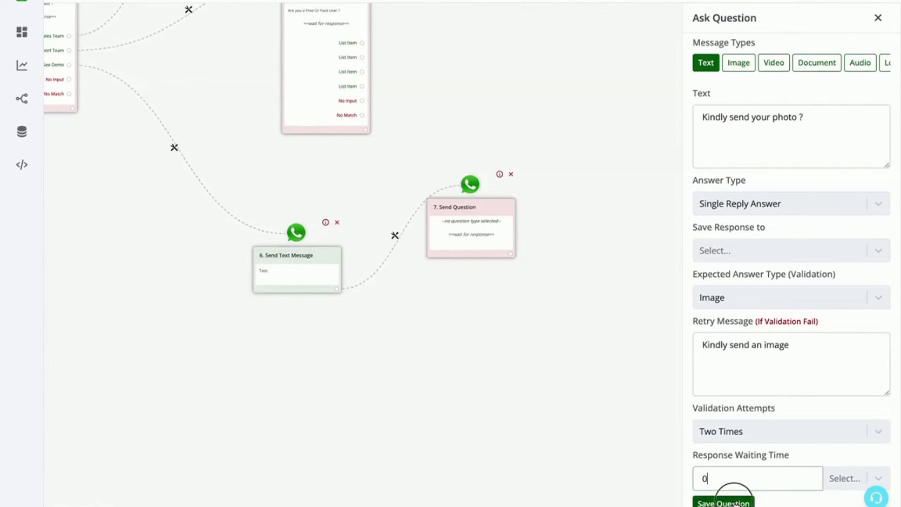
pyautogui.click(511, 282)
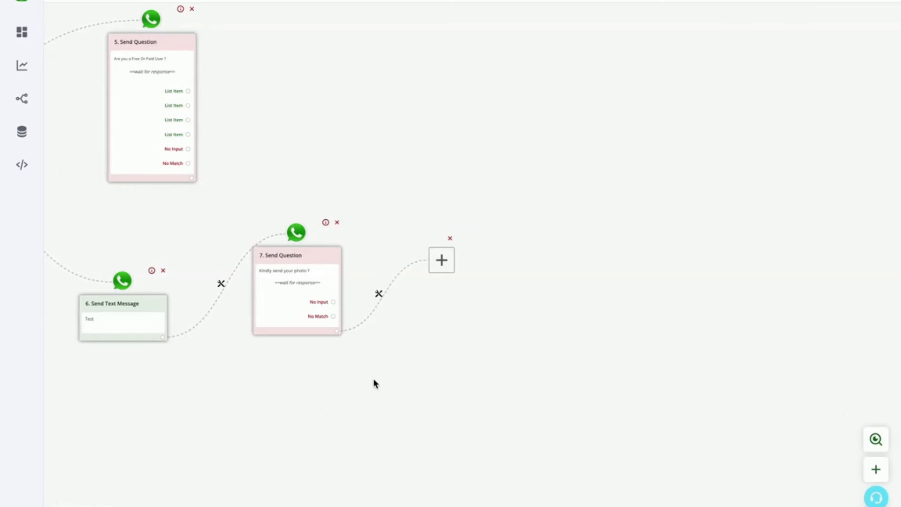
pyautogui.moveTo(374, 382)
pyautogui.mouseDown()
pyautogui.moveTo(660, 390)
pyautogui.moveTo(730, 424)
pyautogui.mouseUp()
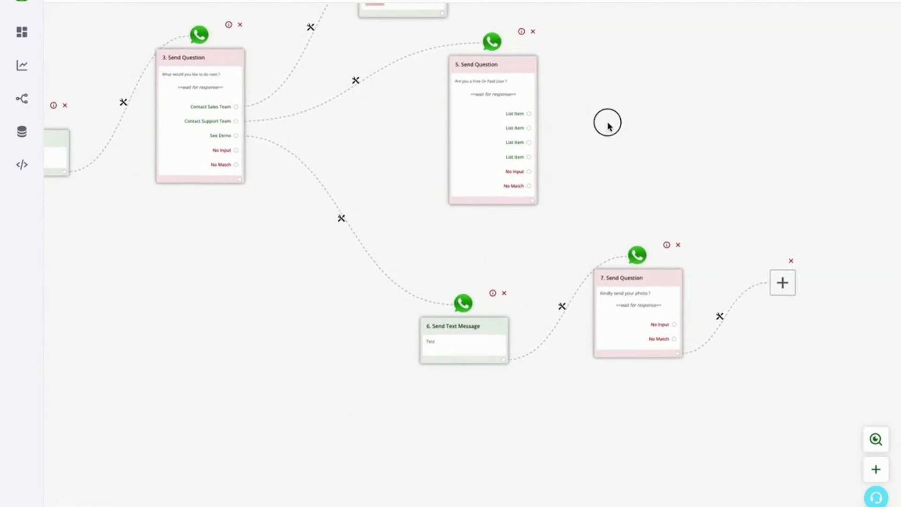
pyautogui.moveTo(608, 122)
pyautogui.mouseDown()
pyautogui.moveTo(718, 149)
pyautogui.moveTo(718, 178)
pyautogui.mouseUp()
pyautogui.scroll(-2, 714, 164)
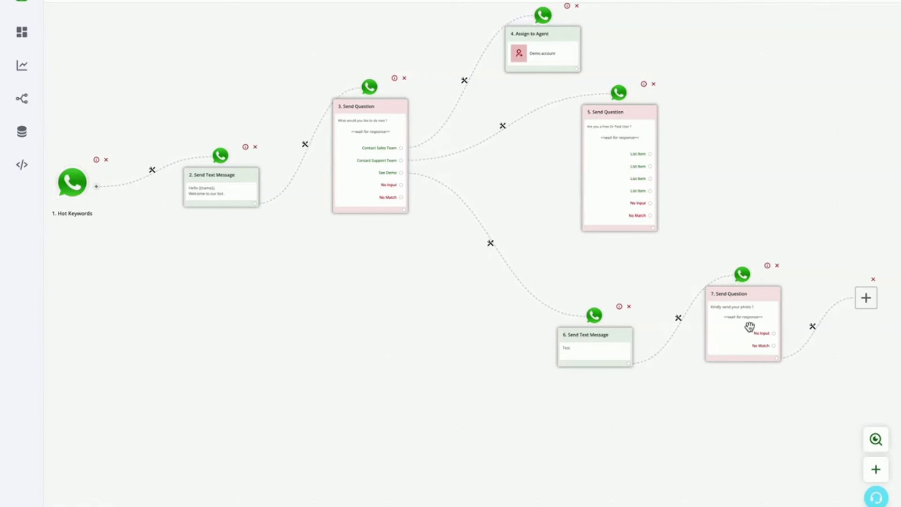
# Add a Stay in Session action after the photo question and another after the free or paid user question
pyautogui.moveTo(809, 169); pyautogui.dragTo(774, 201)
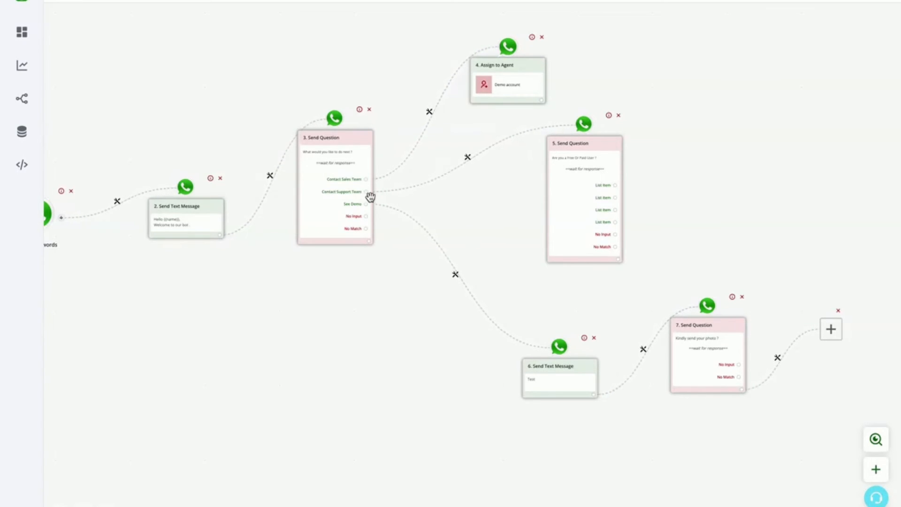
pyautogui.moveTo(745, 434); pyautogui.dragTo(780, 437)
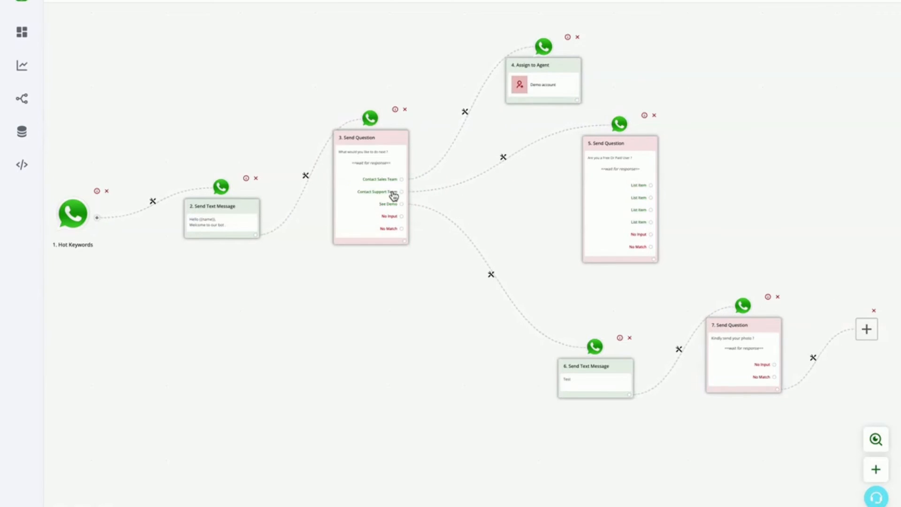
pyautogui.click(867, 331)
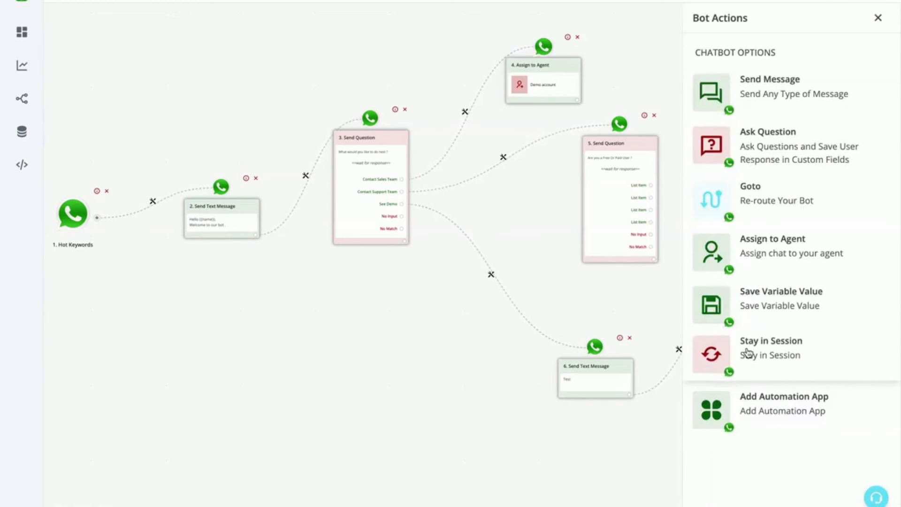
pyautogui.click(766, 359)
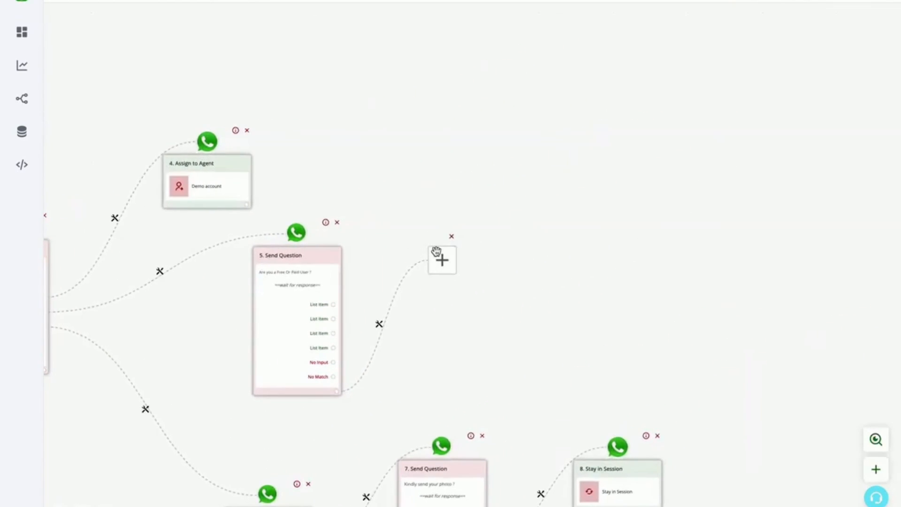
pyautogui.click(441, 256)
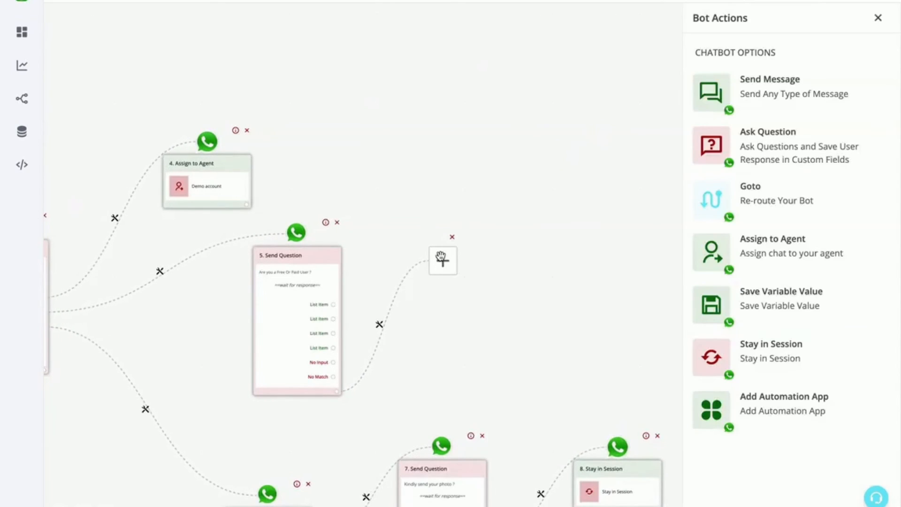
pyautogui.click(740, 351)
# Add a text-type Ask Question node after the Assign to Agent action in the sales branch
pyautogui.moveTo(464, 135); pyautogui.dragTo(744, 134)
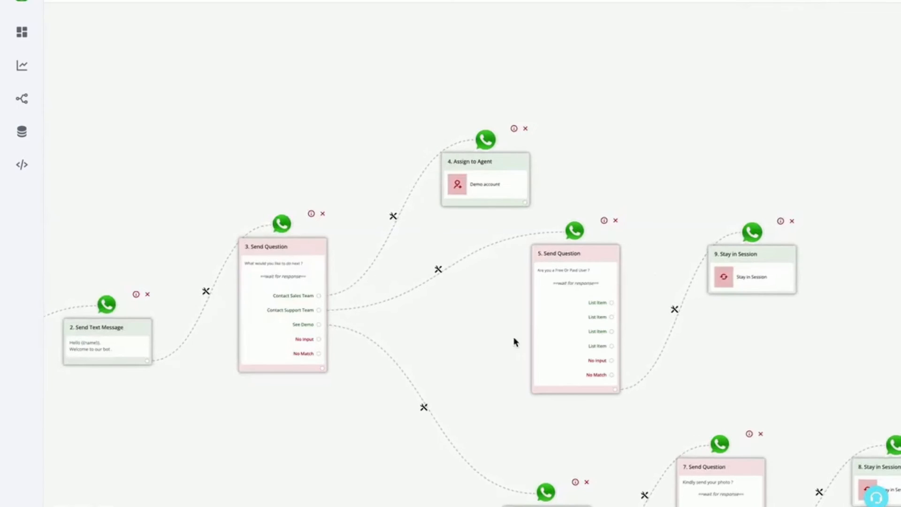
pyautogui.moveTo(457, 338); pyautogui.dragTo(462, 284)
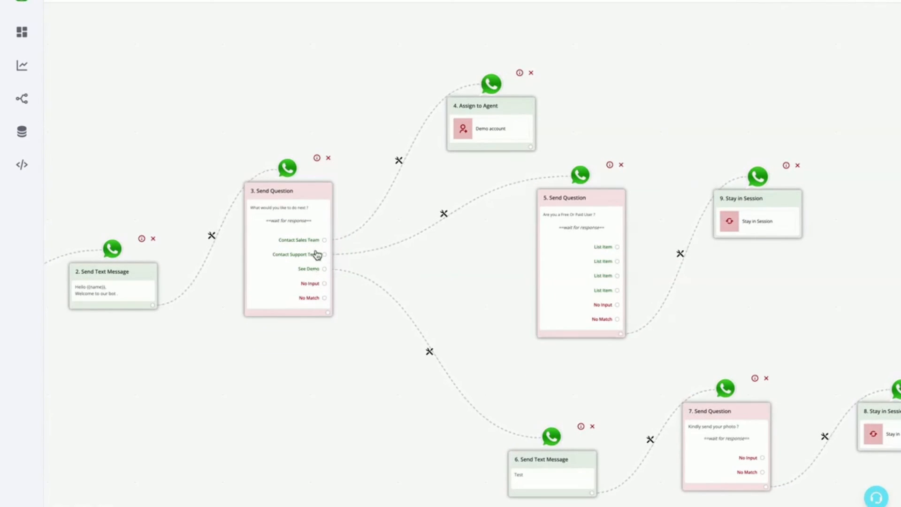
pyautogui.click(530, 146)
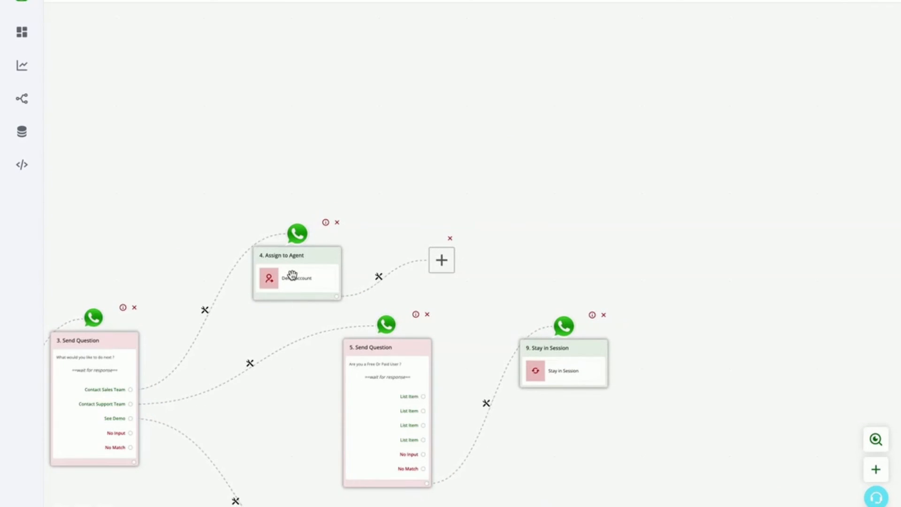
pyautogui.click(436, 261)
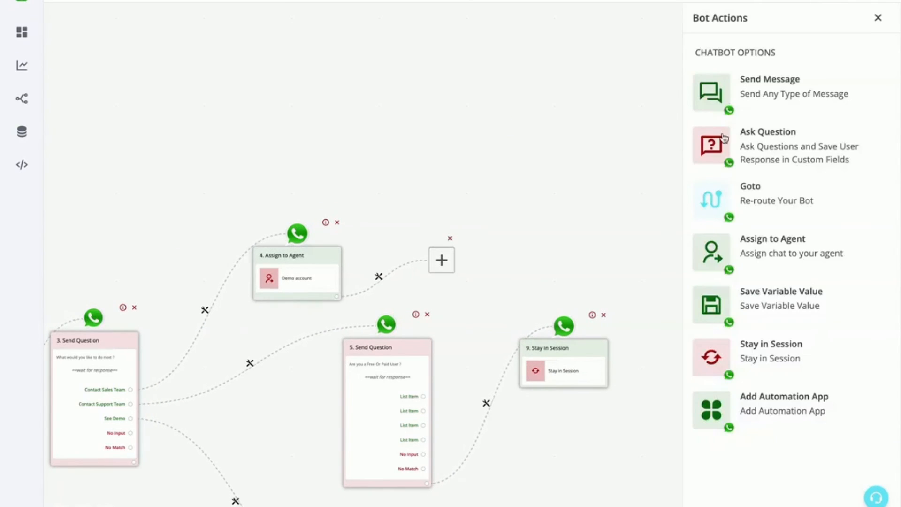
pyautogui.click(780, 148)
pyautogui.moveTo(357, 171); pyautogui.dragTo(412, 108)
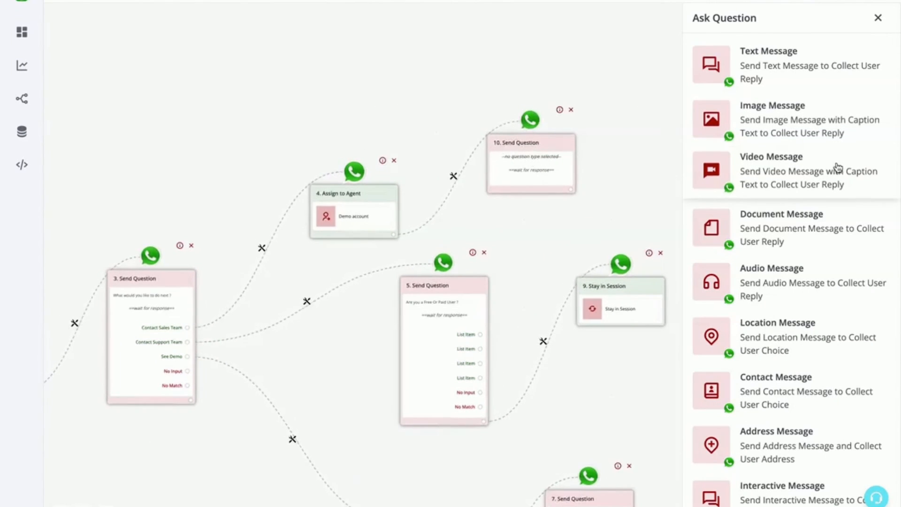
pyautogui.click(801, 67)
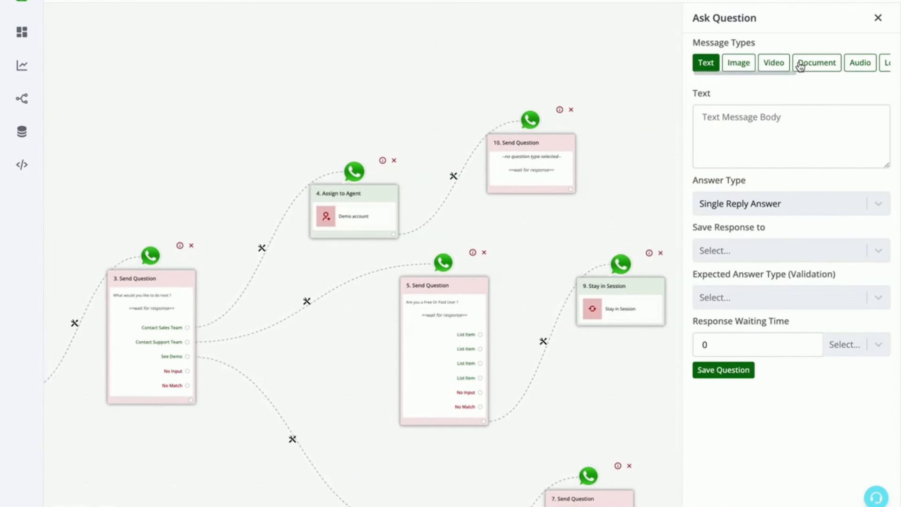
# Set the new question's body to "What is your website ?" and save the question
pyautogui.click(769, 134)
pyautogui.write('Wh')
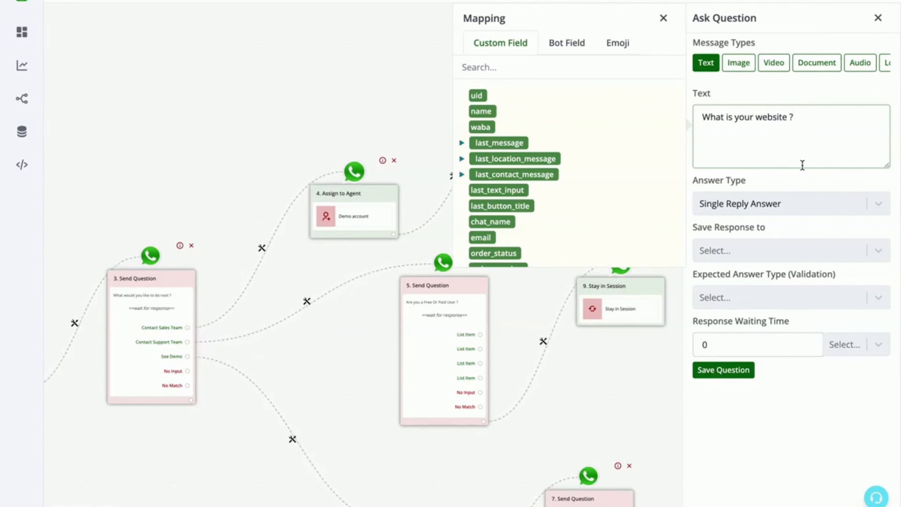
pyautogui.click(664, 18)
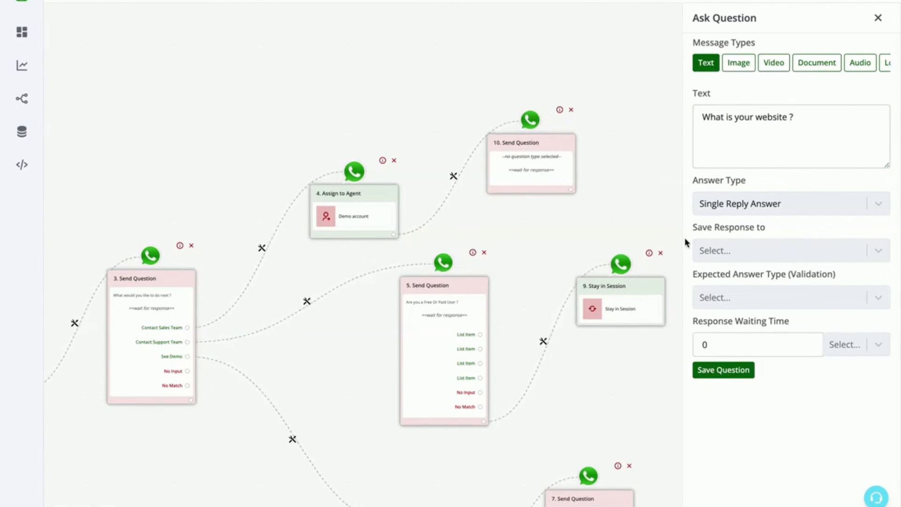
pyautogui.click(726, 254)
pyautogui.click(729, 258)
pyautogui.click(819, 144)
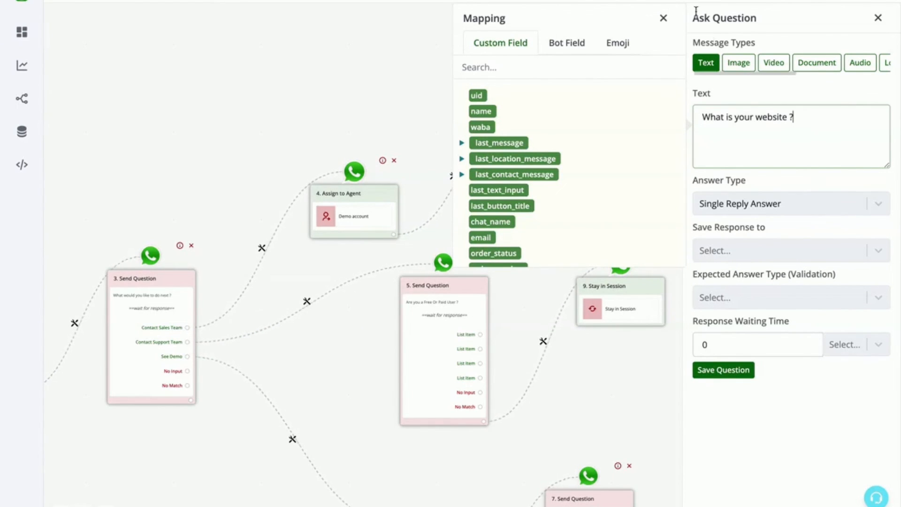
pyautogui.click(664, 19)
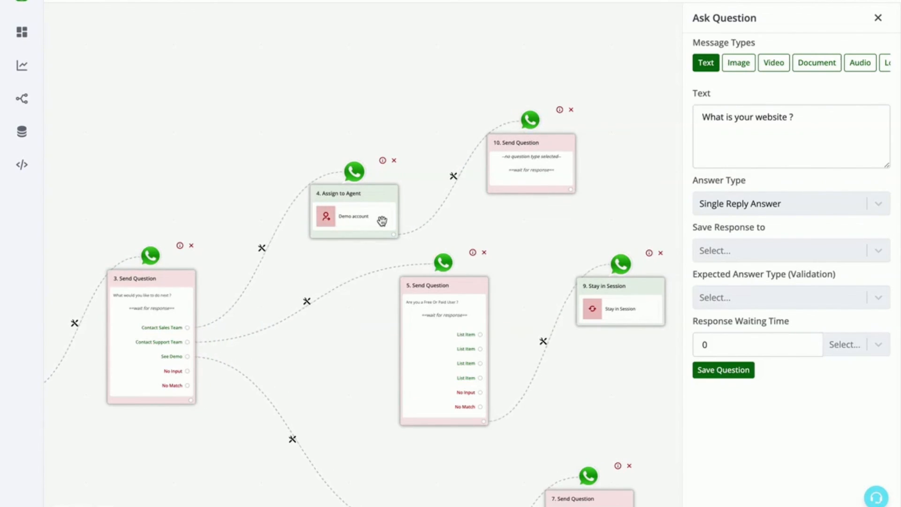
pyautogui.click(799, 149)
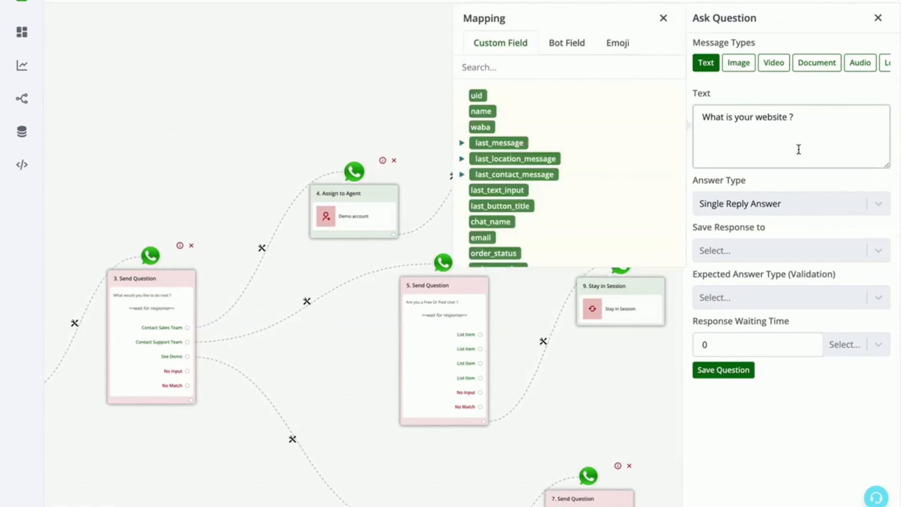
pyautogui.click(730, 369)
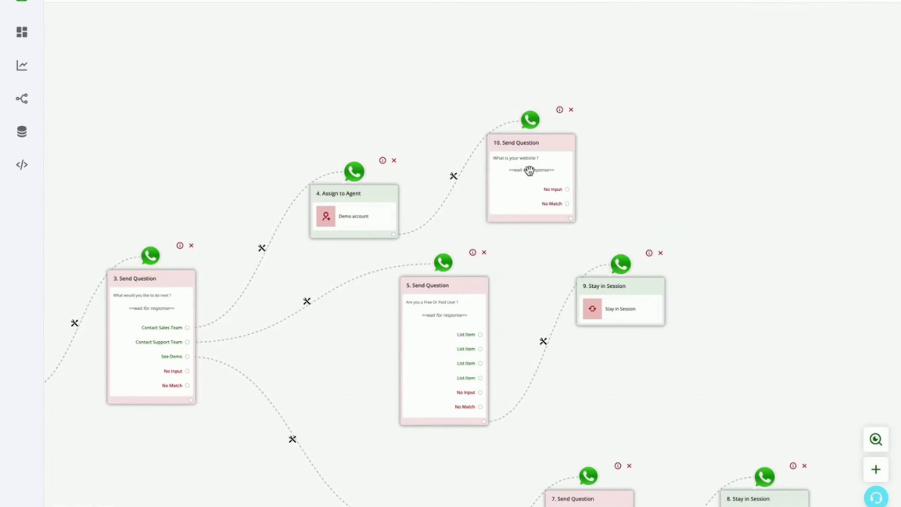
# Add a Stay in Session action after the website question and bring the whole flow into view
pyautogui.click(570, 219)
pyautogui.click(432, 262)
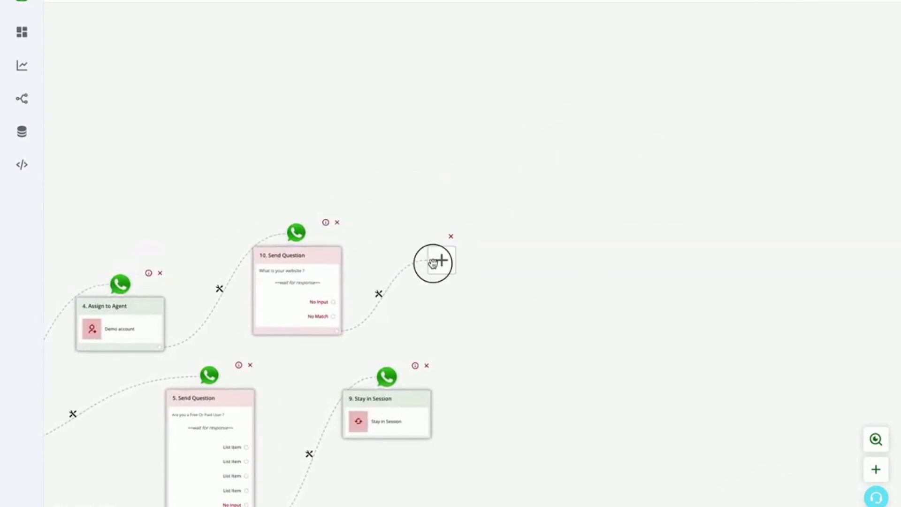
pyautogui.click(772, 352)
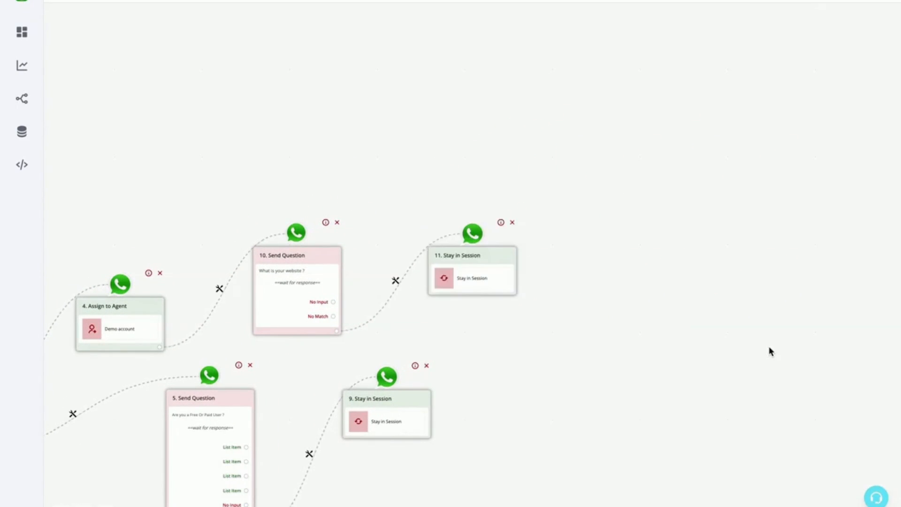
pyautogui.moveTo(617, 356); pyautogui.dragTo(879, 219)
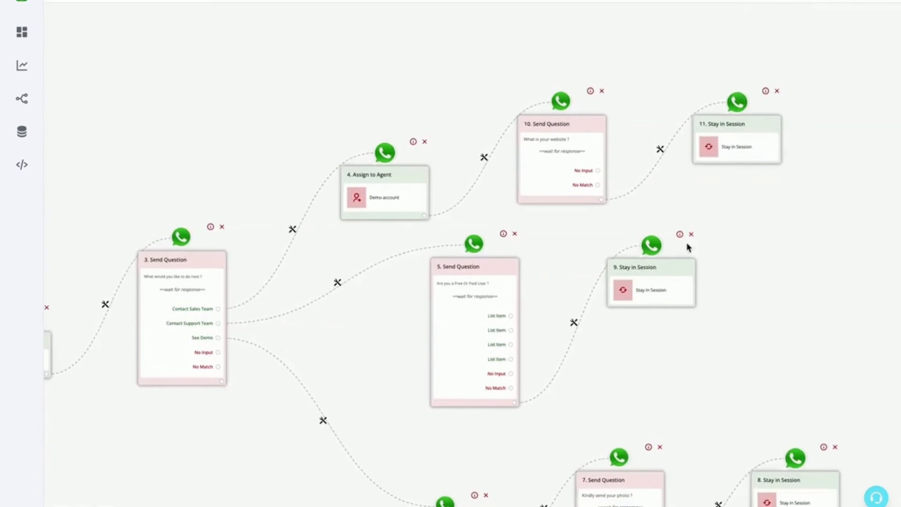
pyautogui.scroll(-2, 780, 265)
pyautogui.scroll(-3, 784, 258)
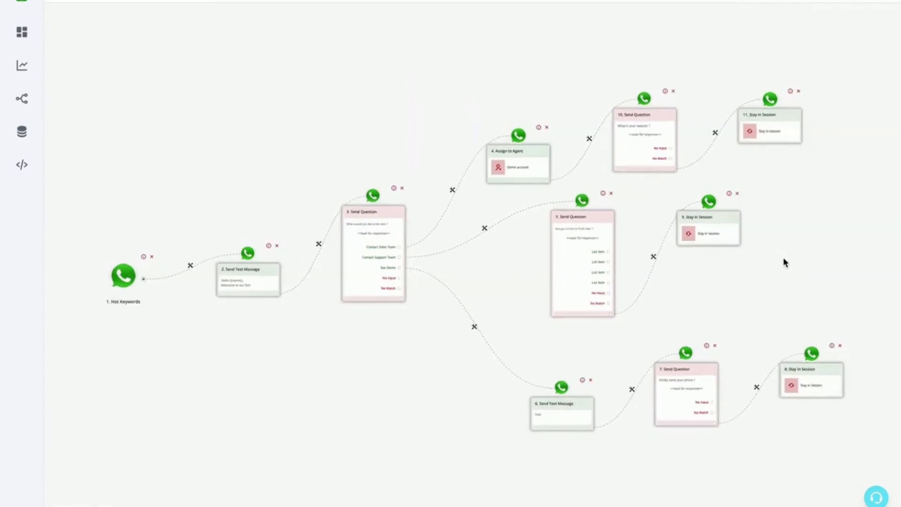